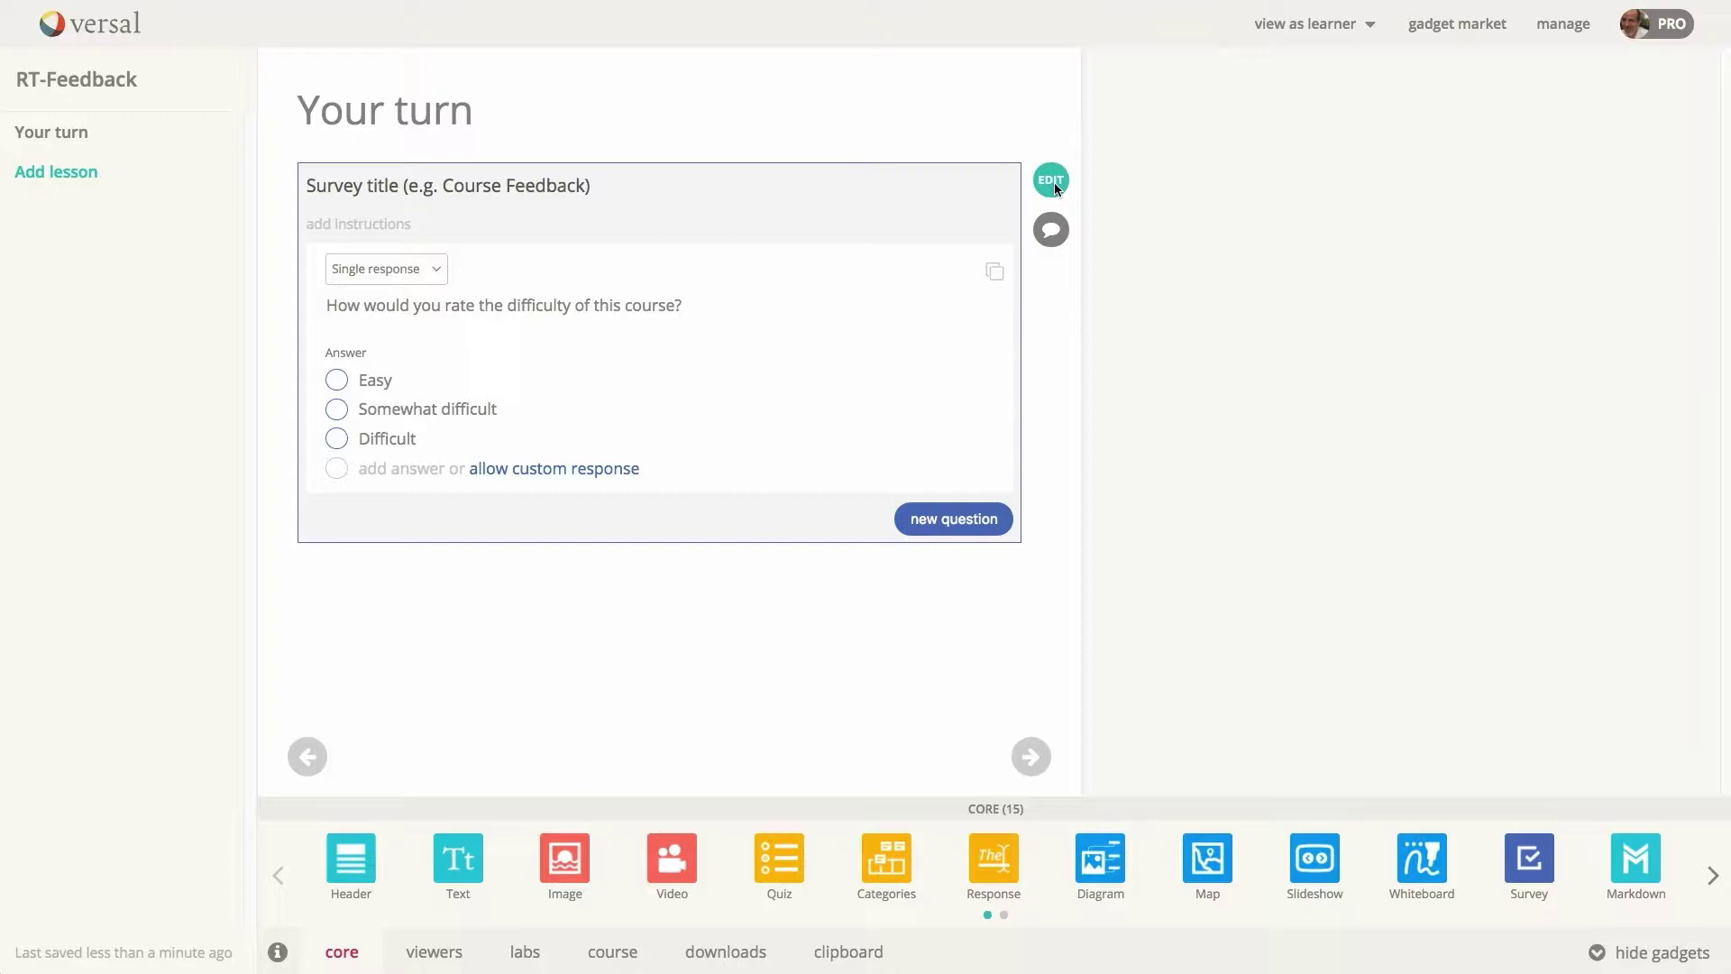
Title the survey "Tell us about the course" and add the instructions "Please answer the following questions"
click(582, 188)
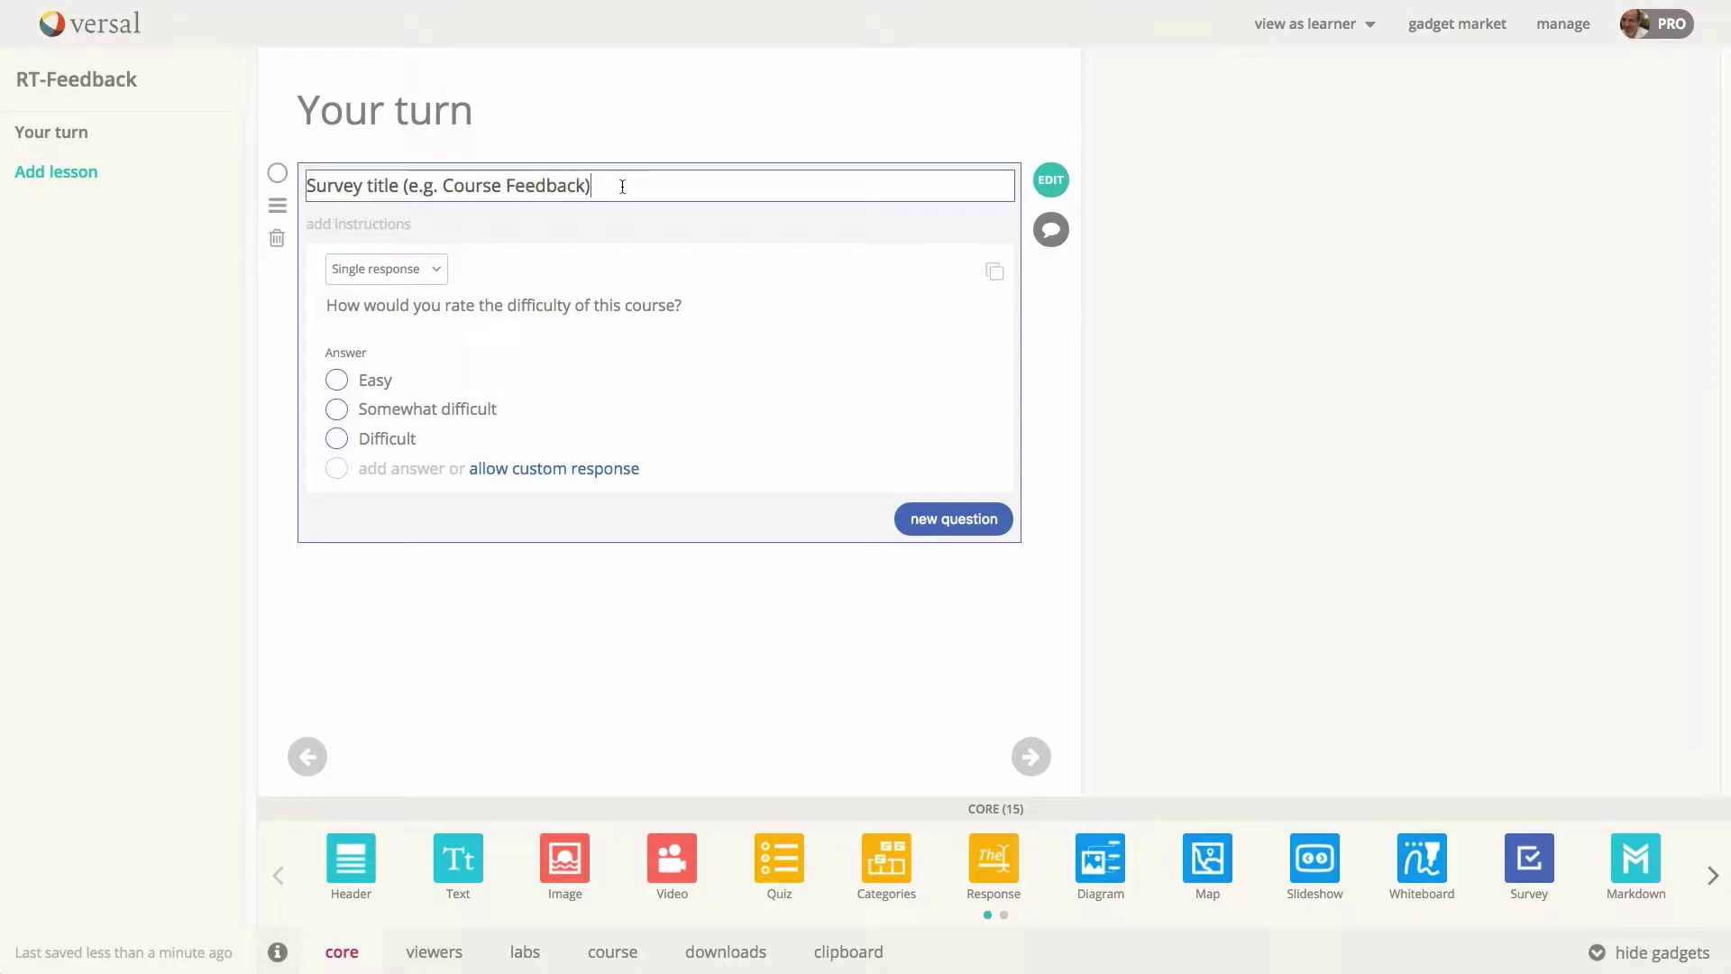
key(ctrl+a)
key(BackSpace)
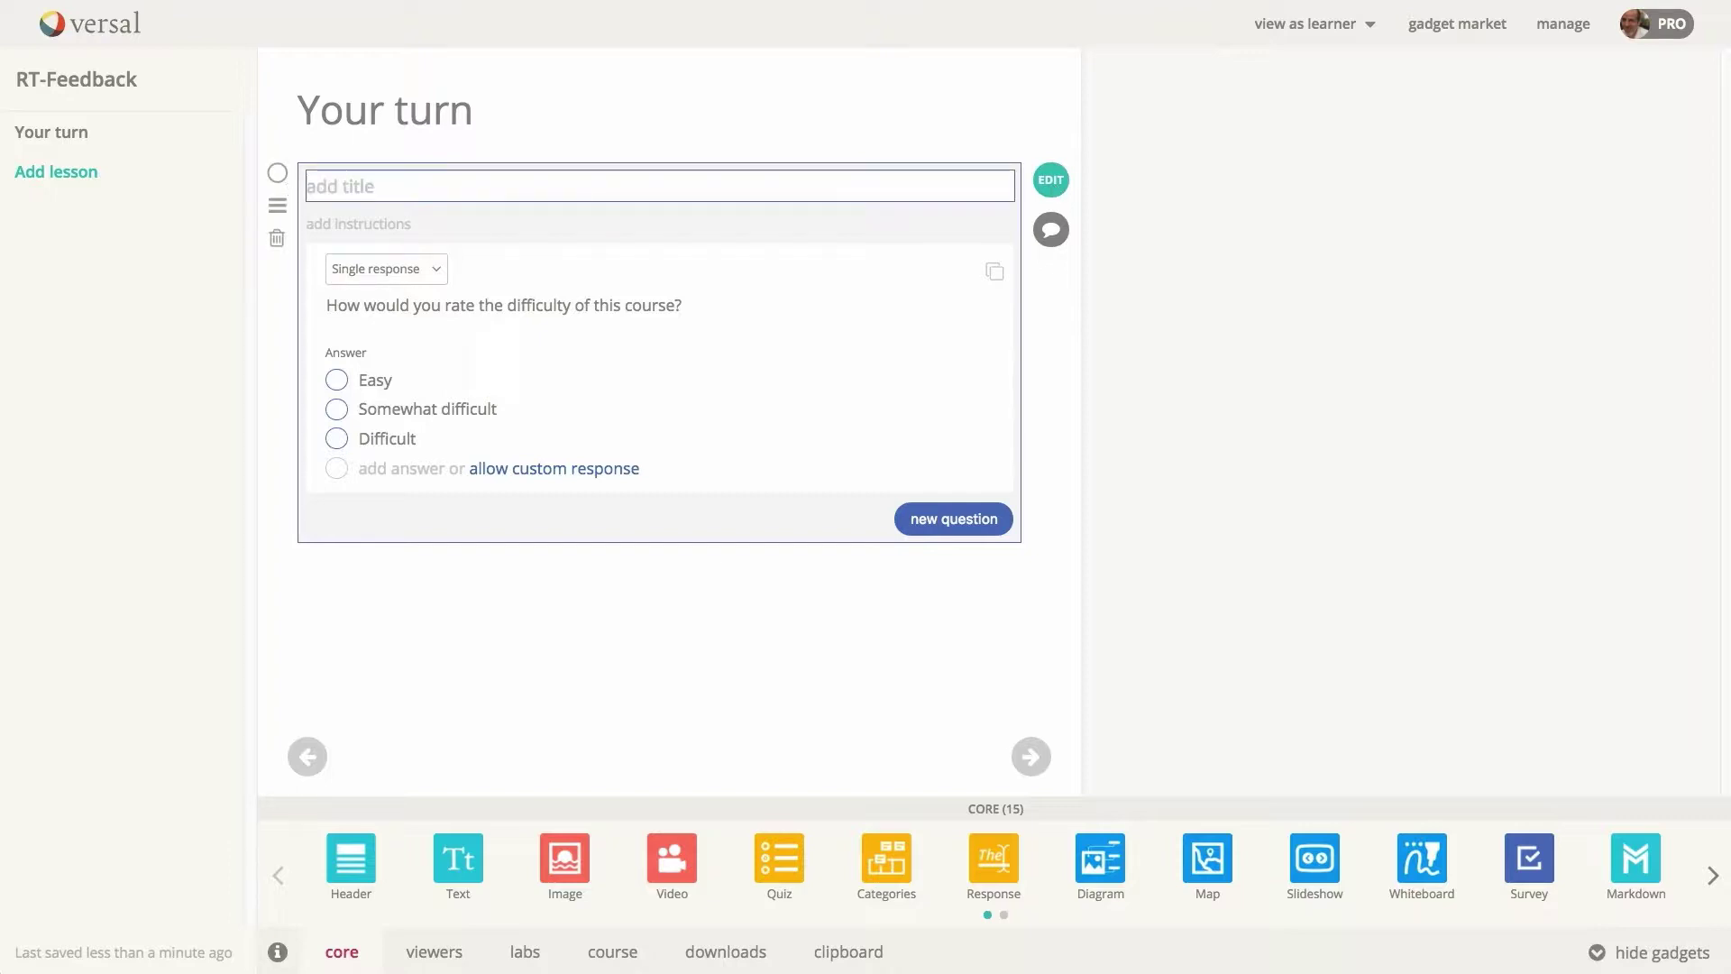
text(Tell us about the course)
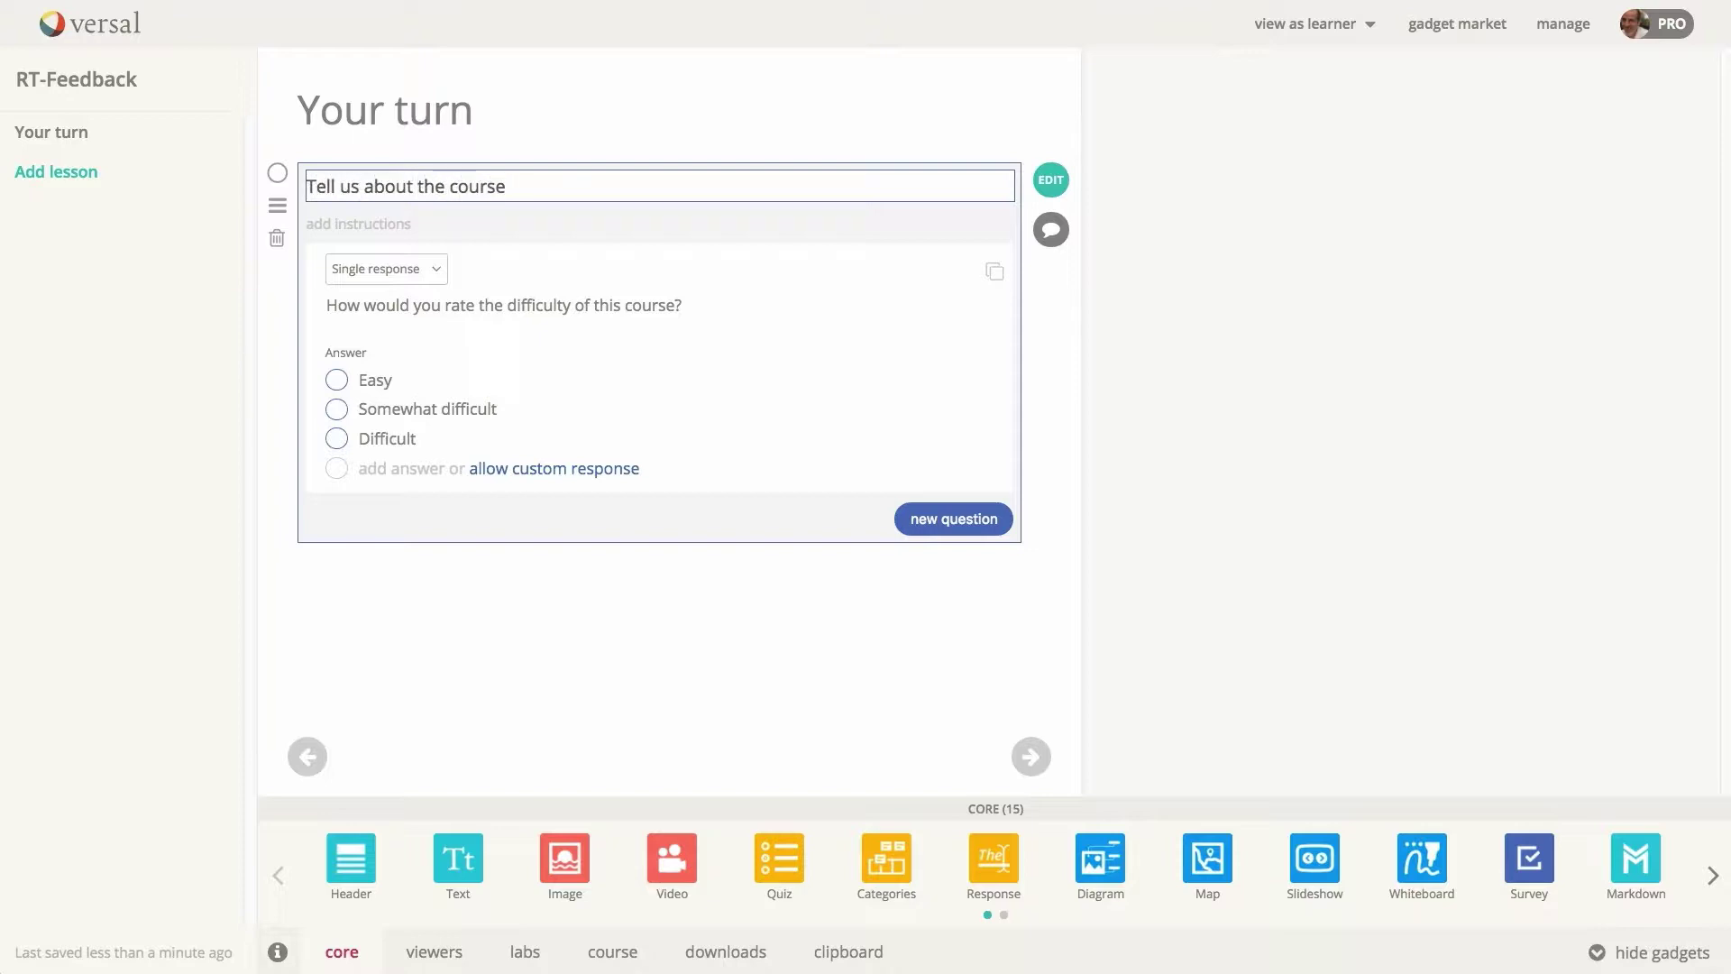
click(337, 224)
text(Please answer the follo)
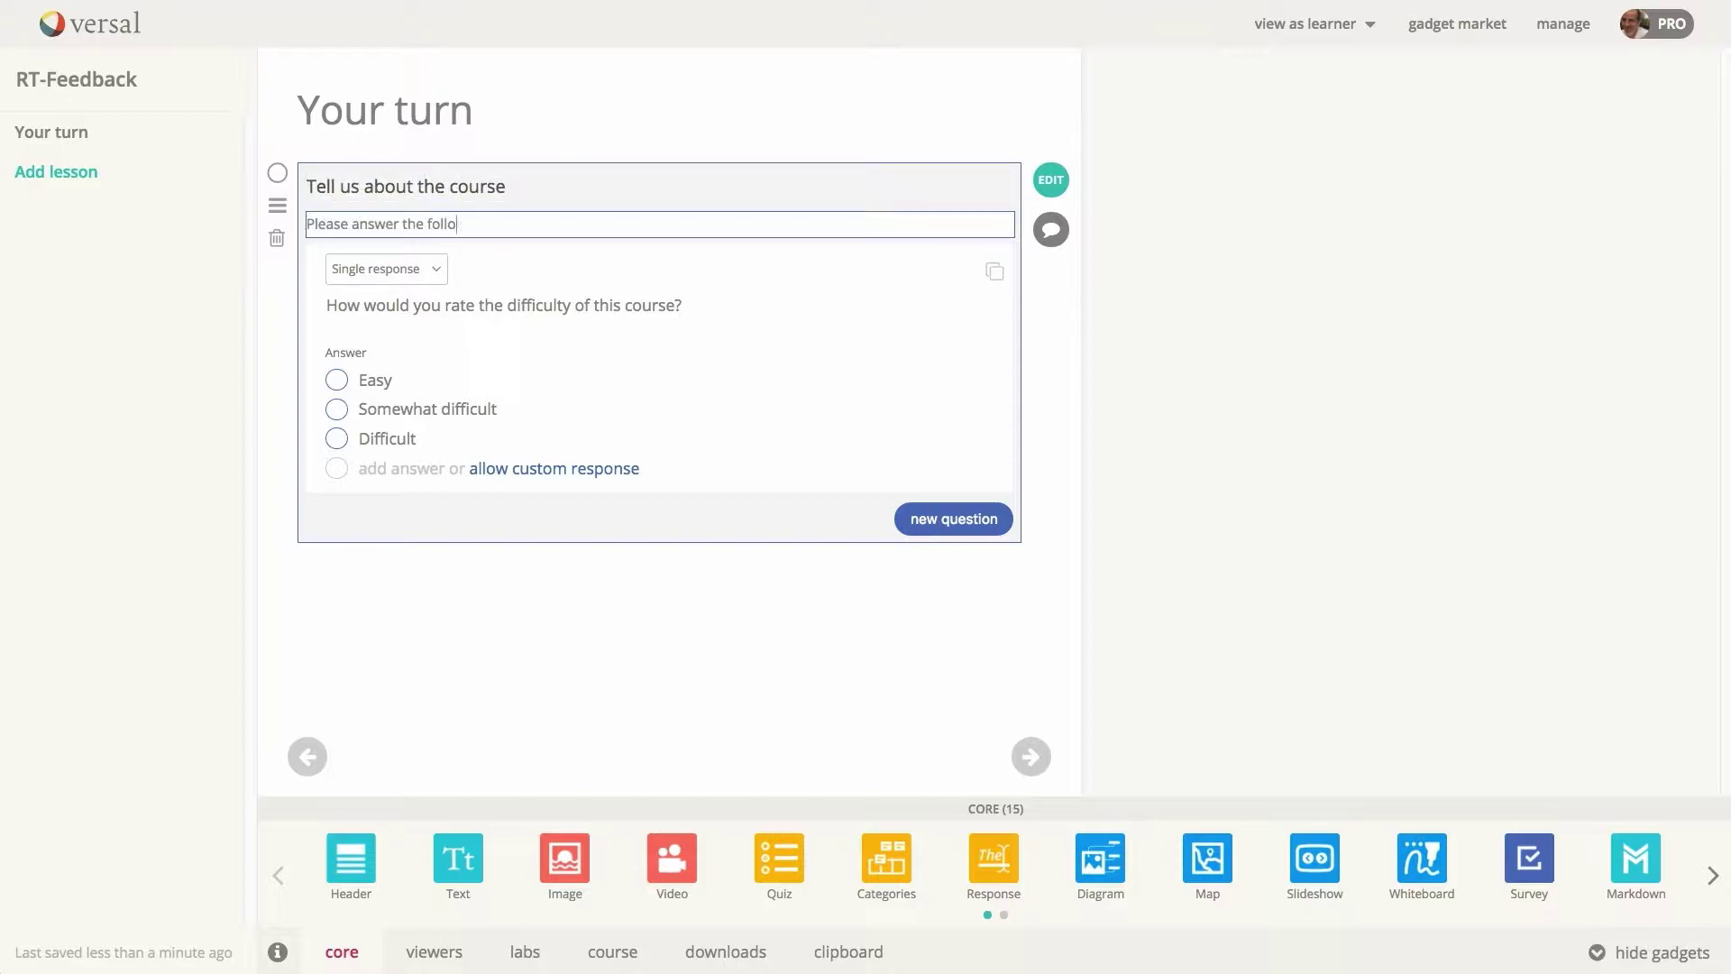
text(wing questions)
click(511, 285)
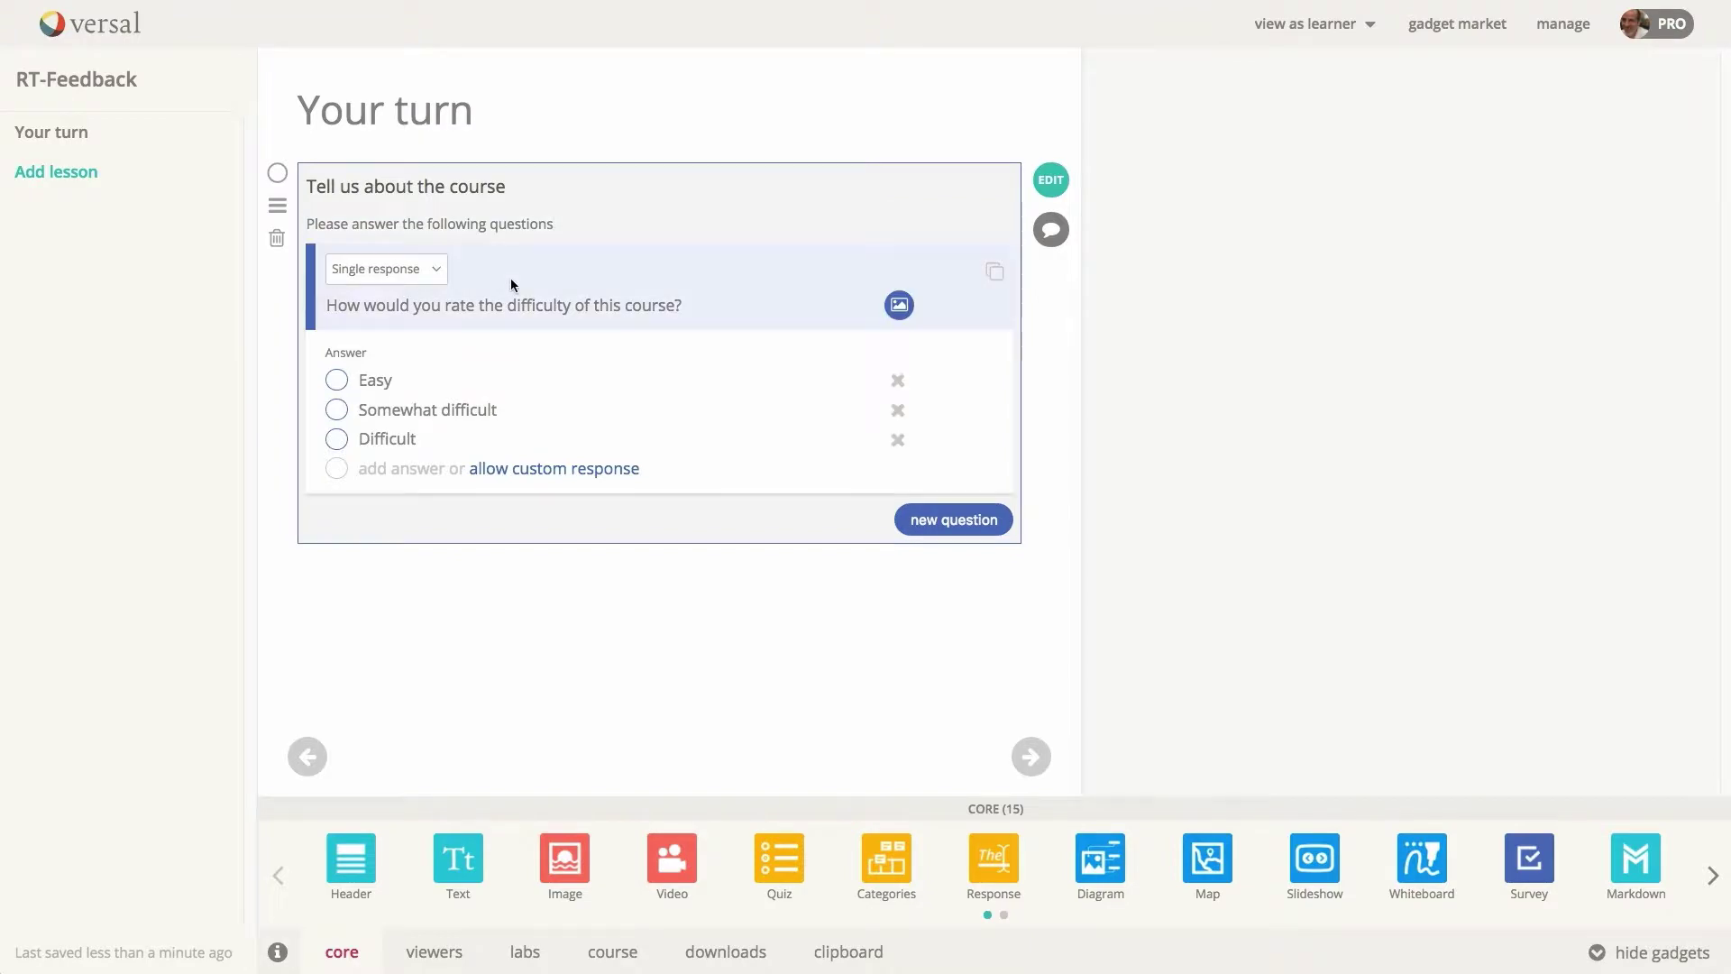
click(434, 269)
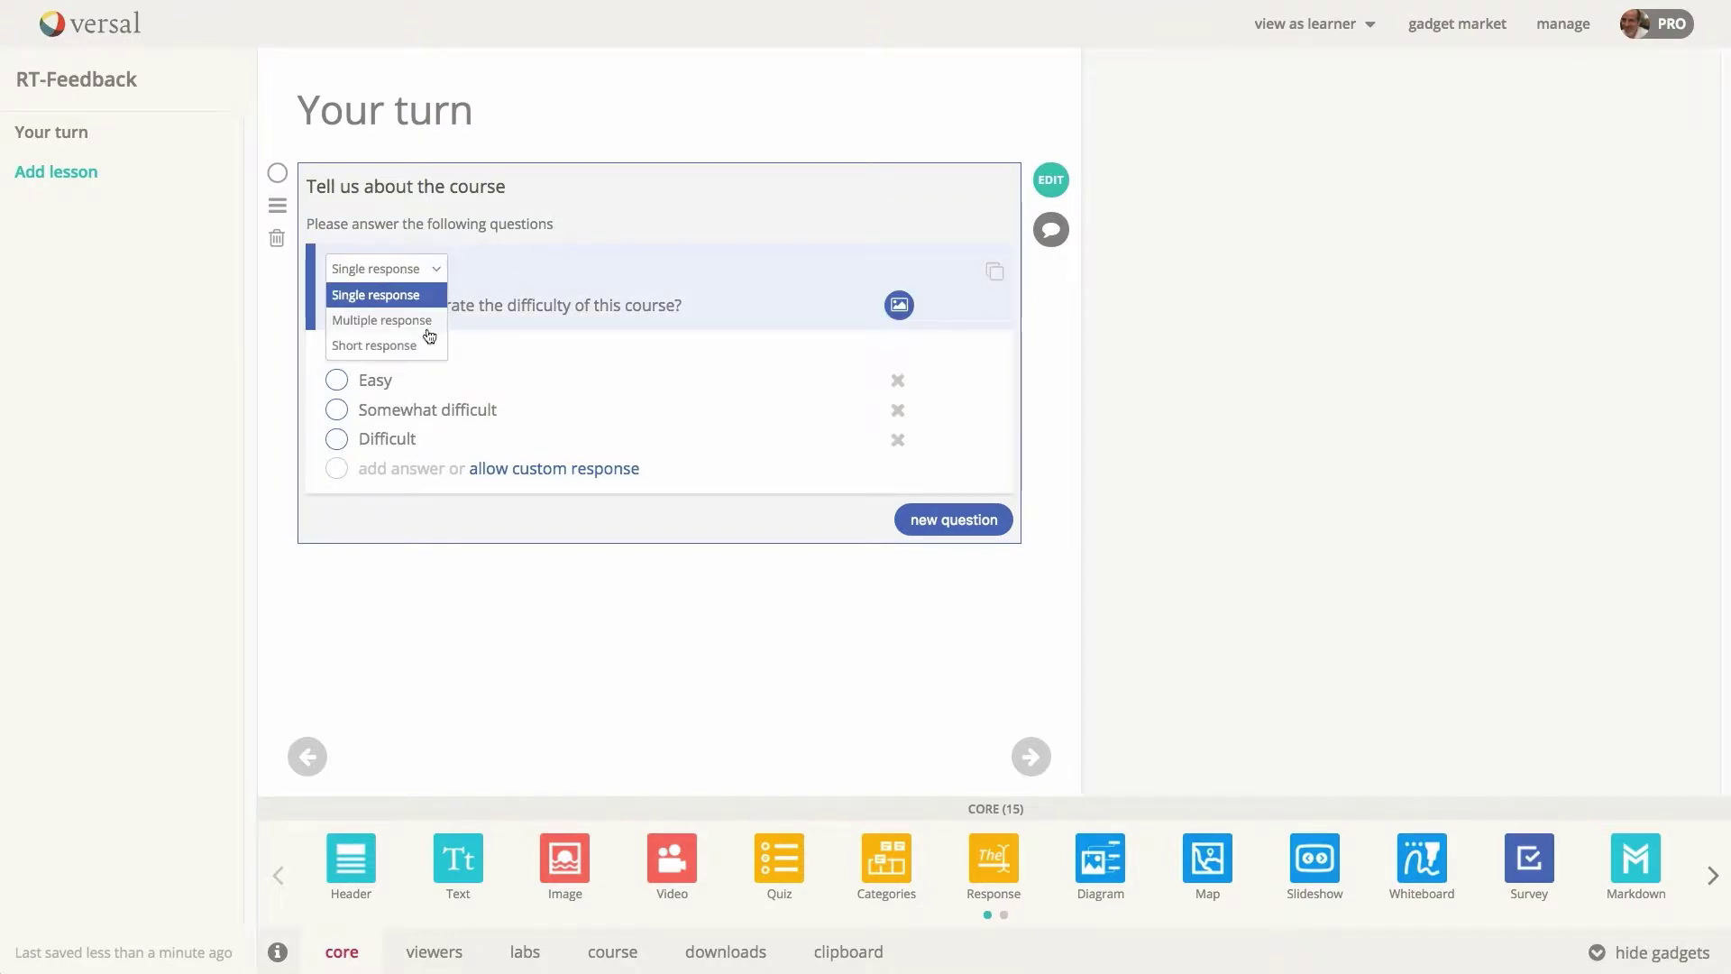
click(440, 271)
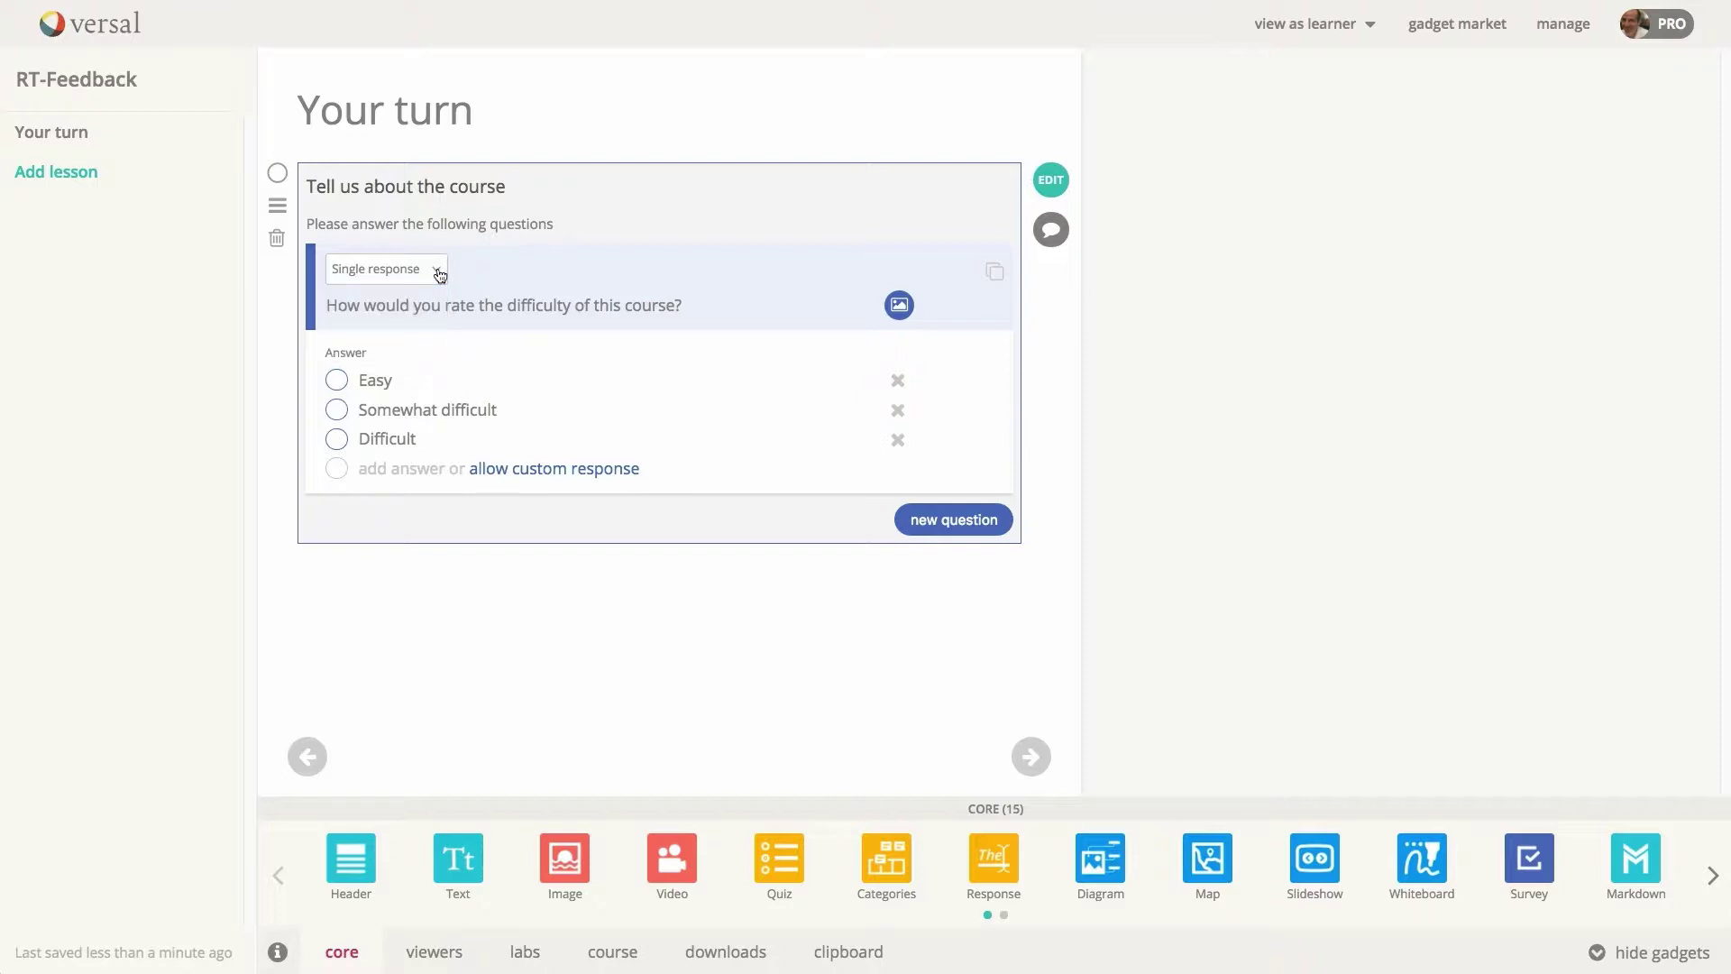
Add a fourth answer reading "Impossible" to the course difficulty question
click(402, 470)
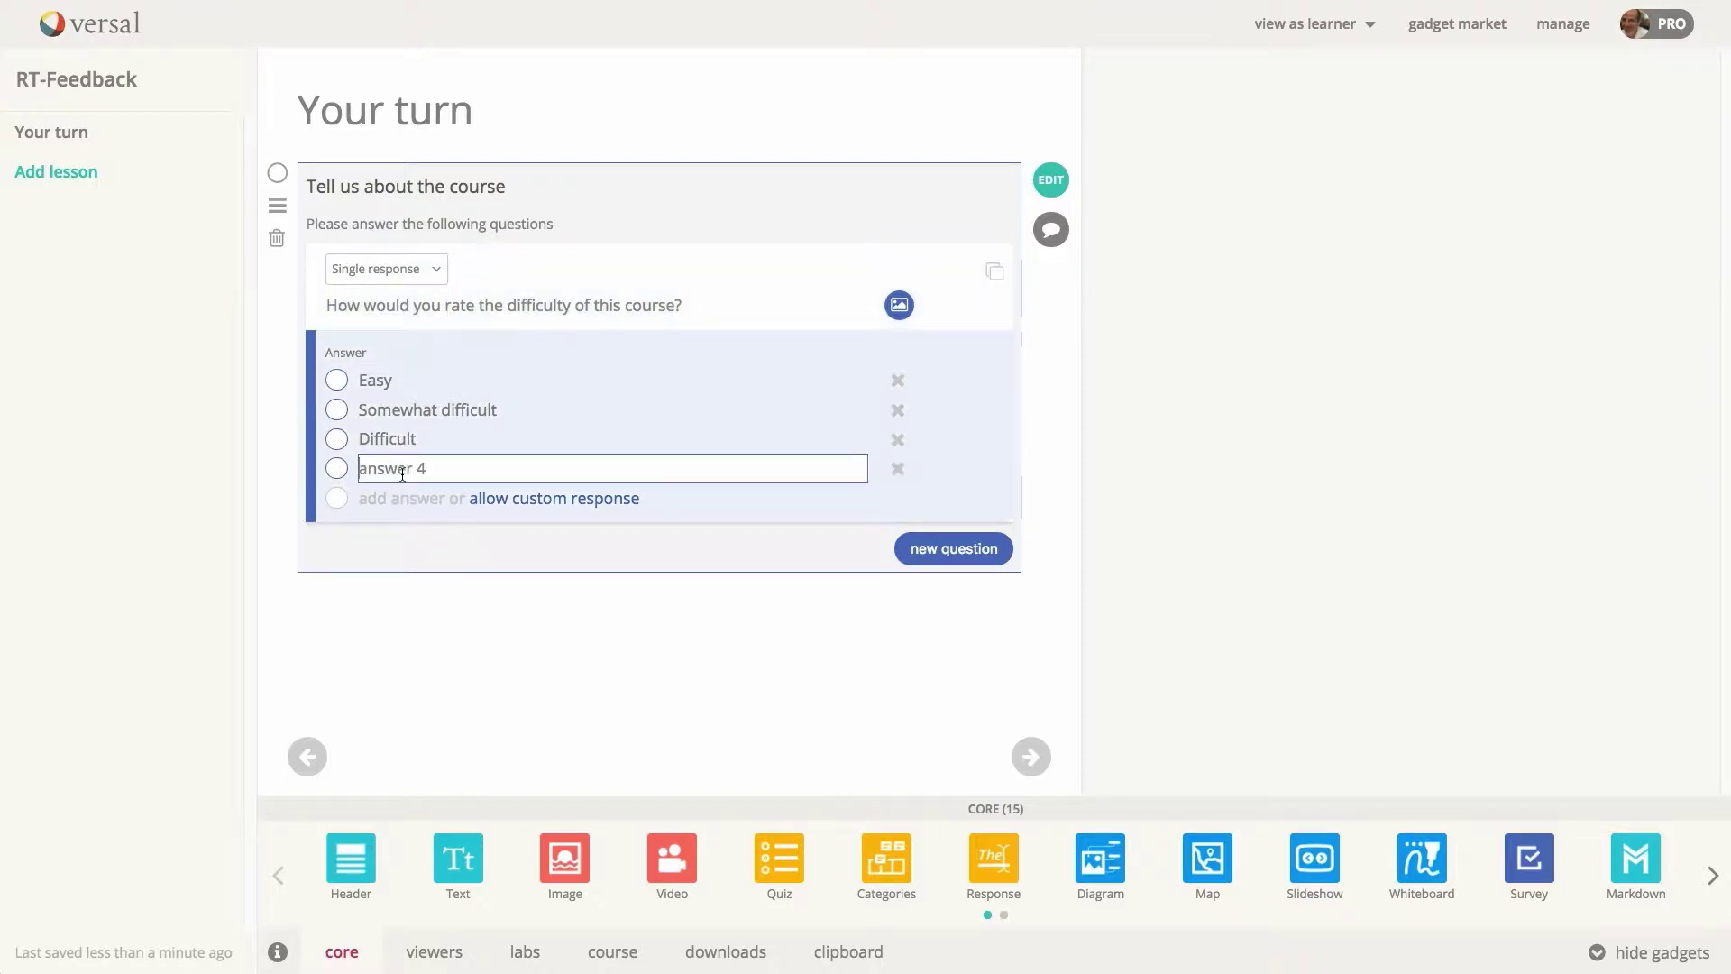
triple_click(402, 473)
key(BackSpace)
text(Impossible)
click(840, 502)
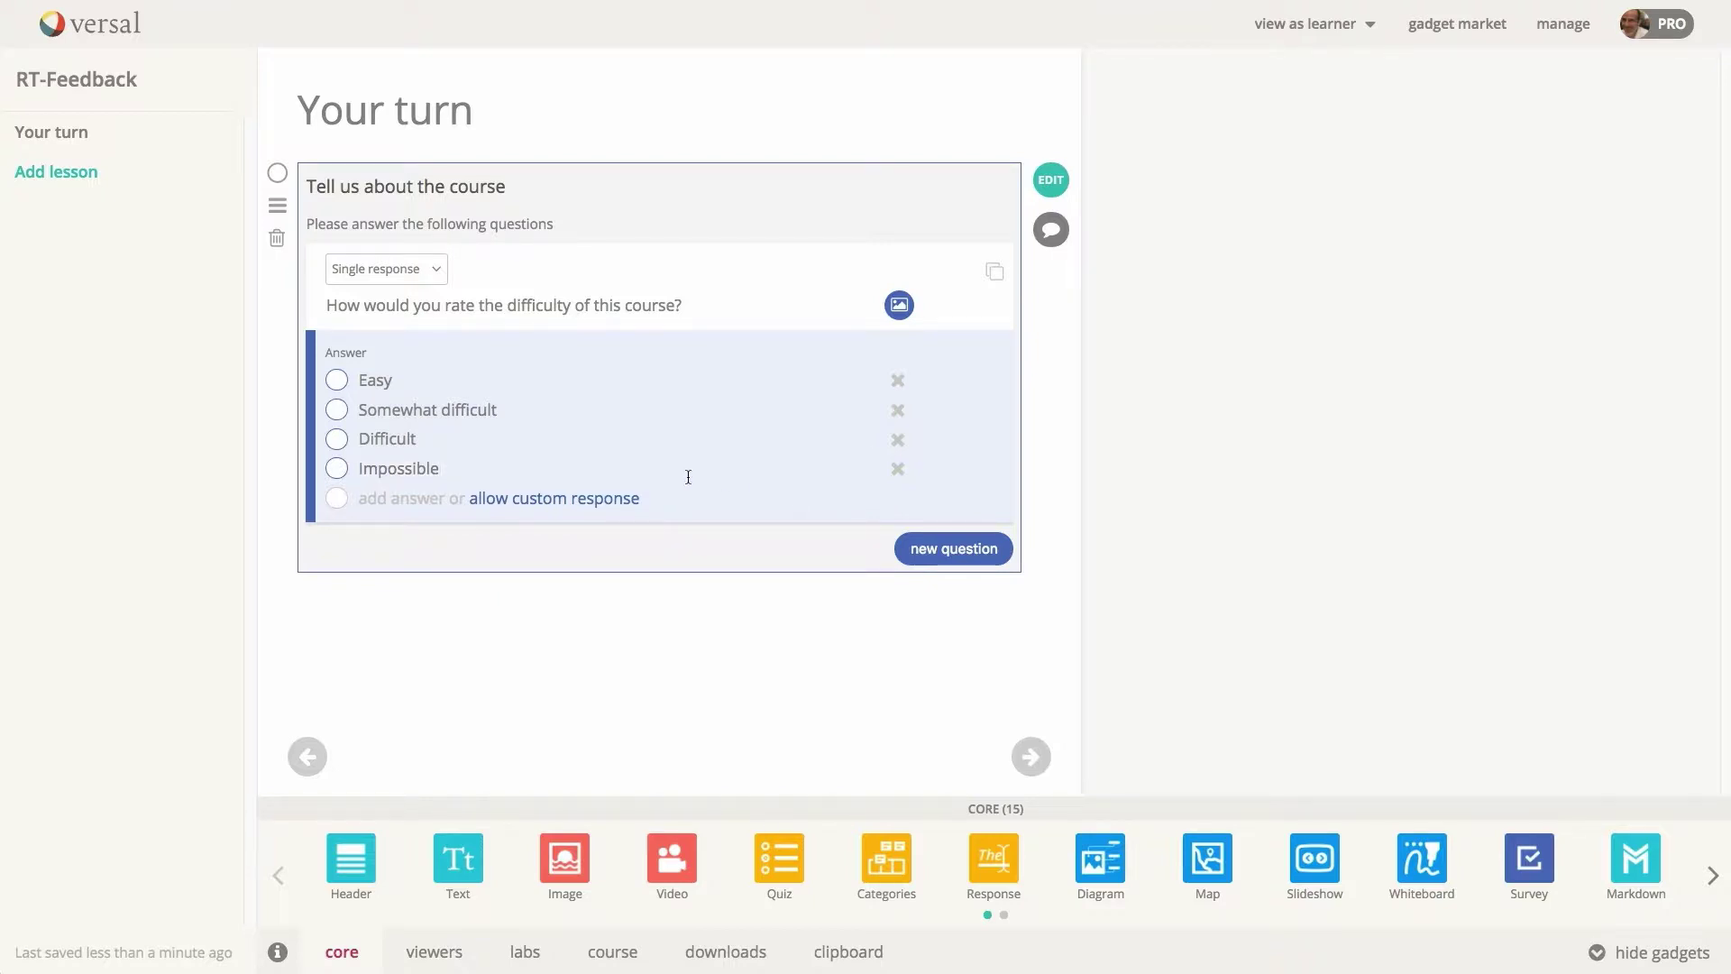
Allow a custom response labelled "Other (please explain)" on the difficulty question and delete the "Impossible" answer
click(569, 498)
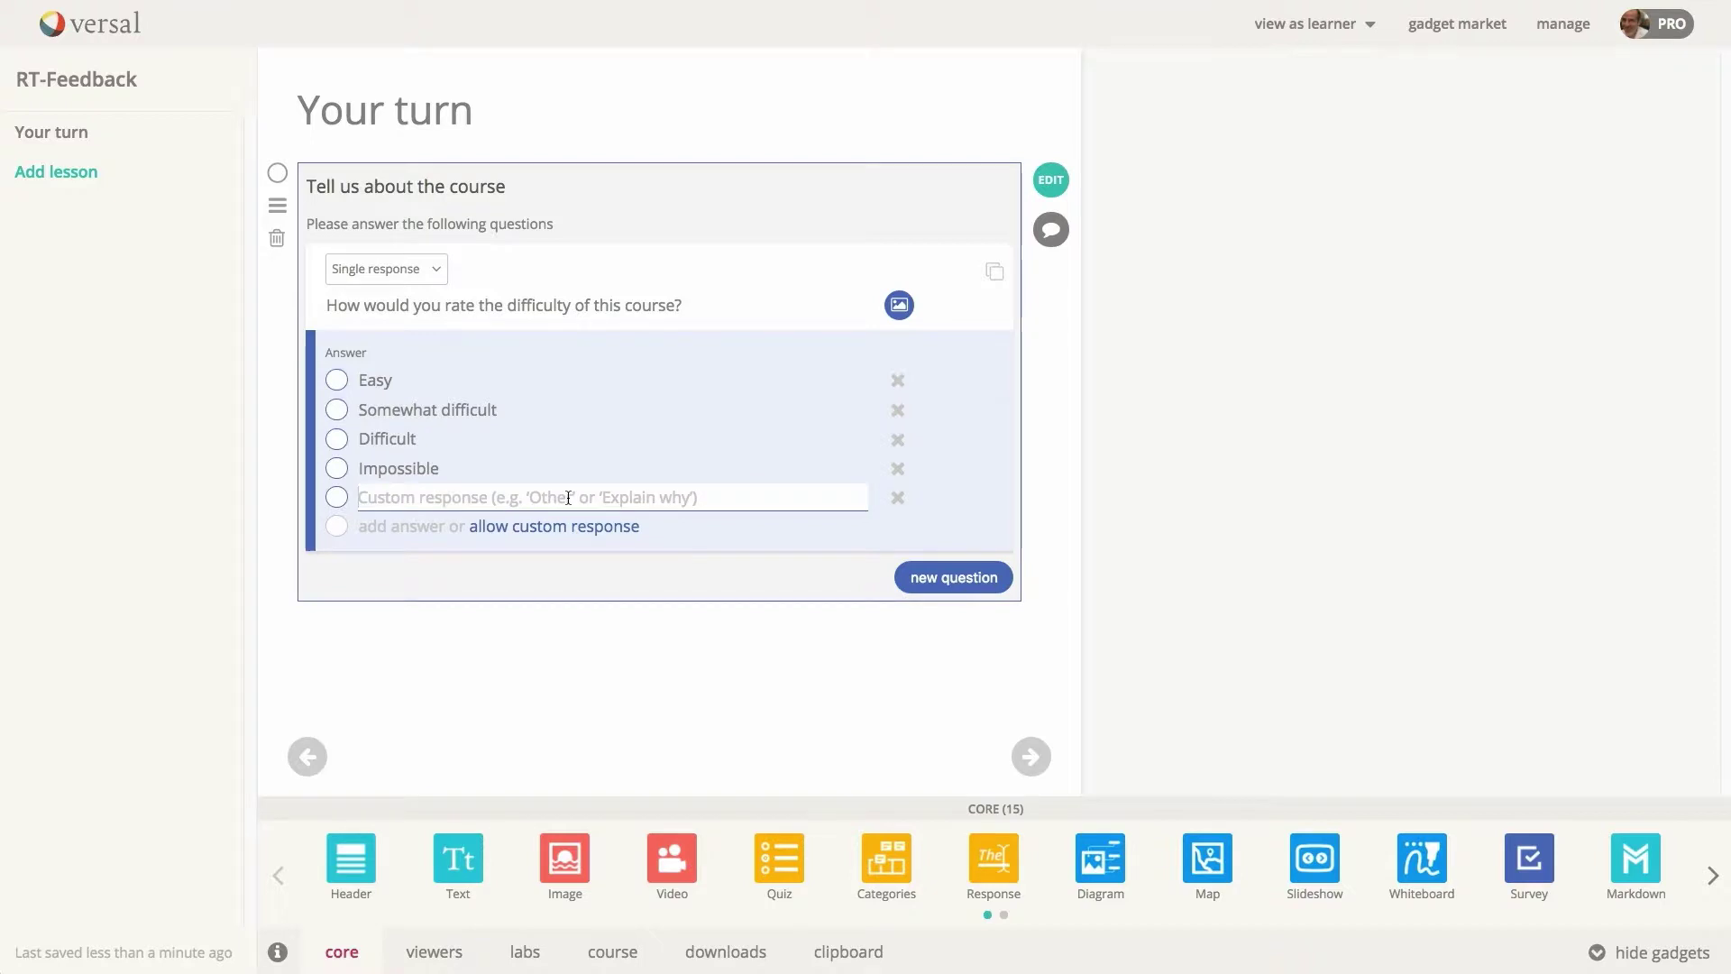
key(BackSpace)
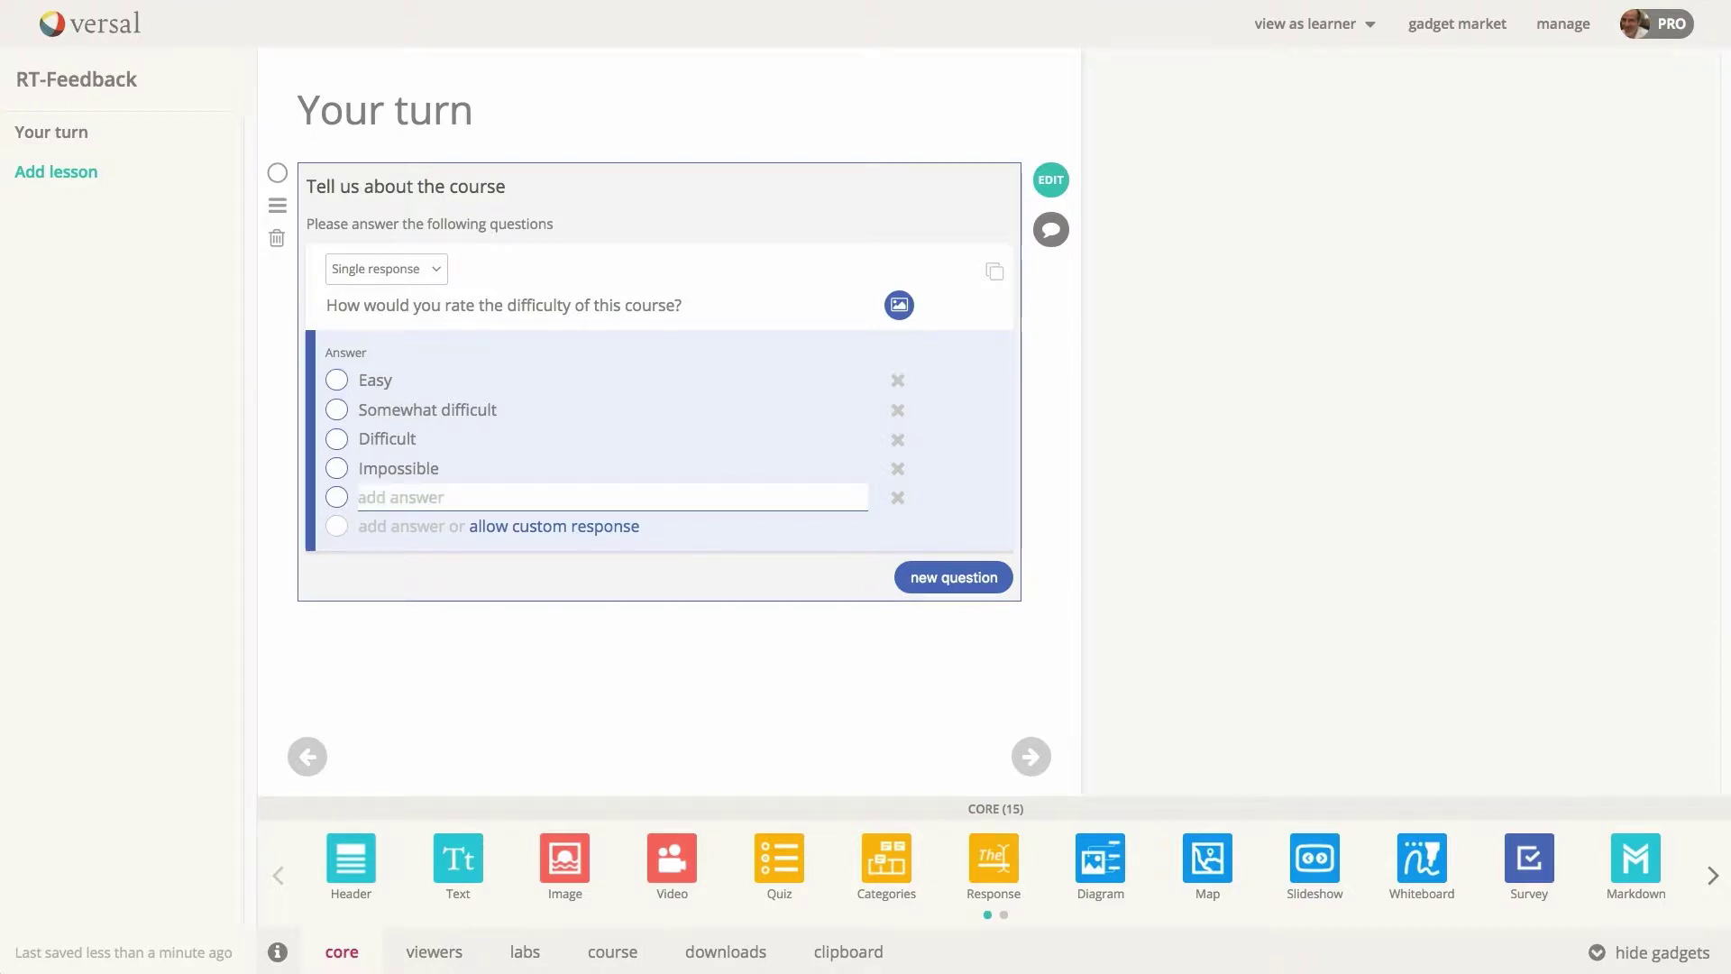
text(Other (please explain)
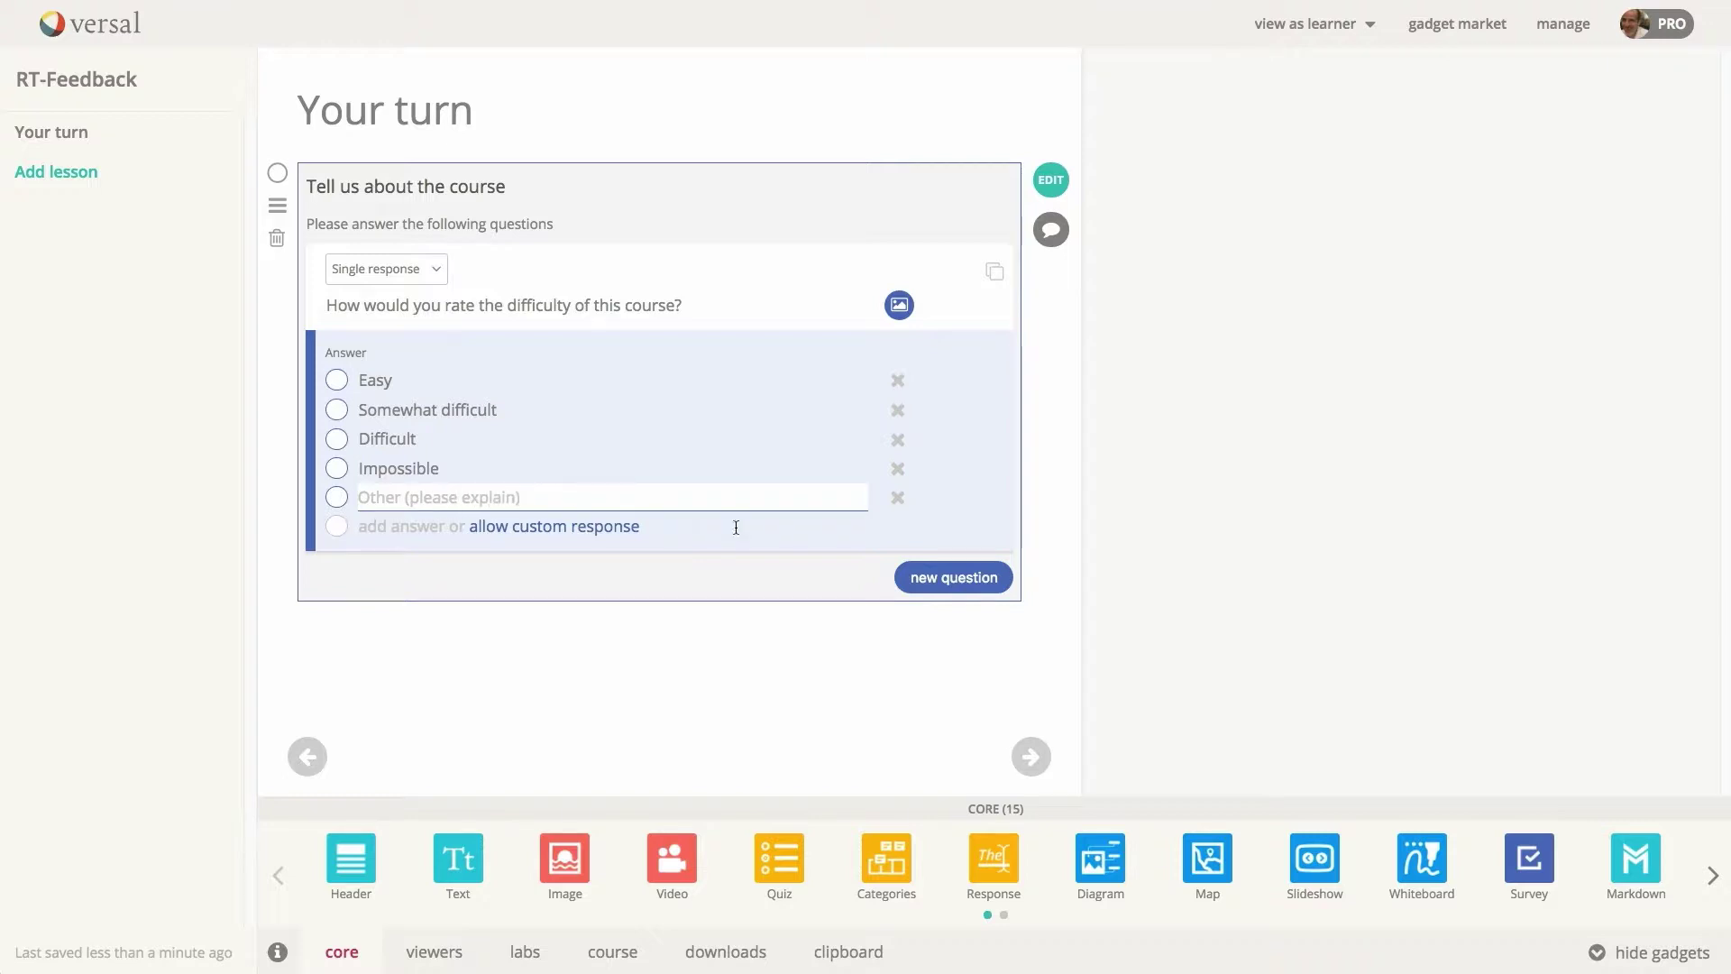
click(951, 515)
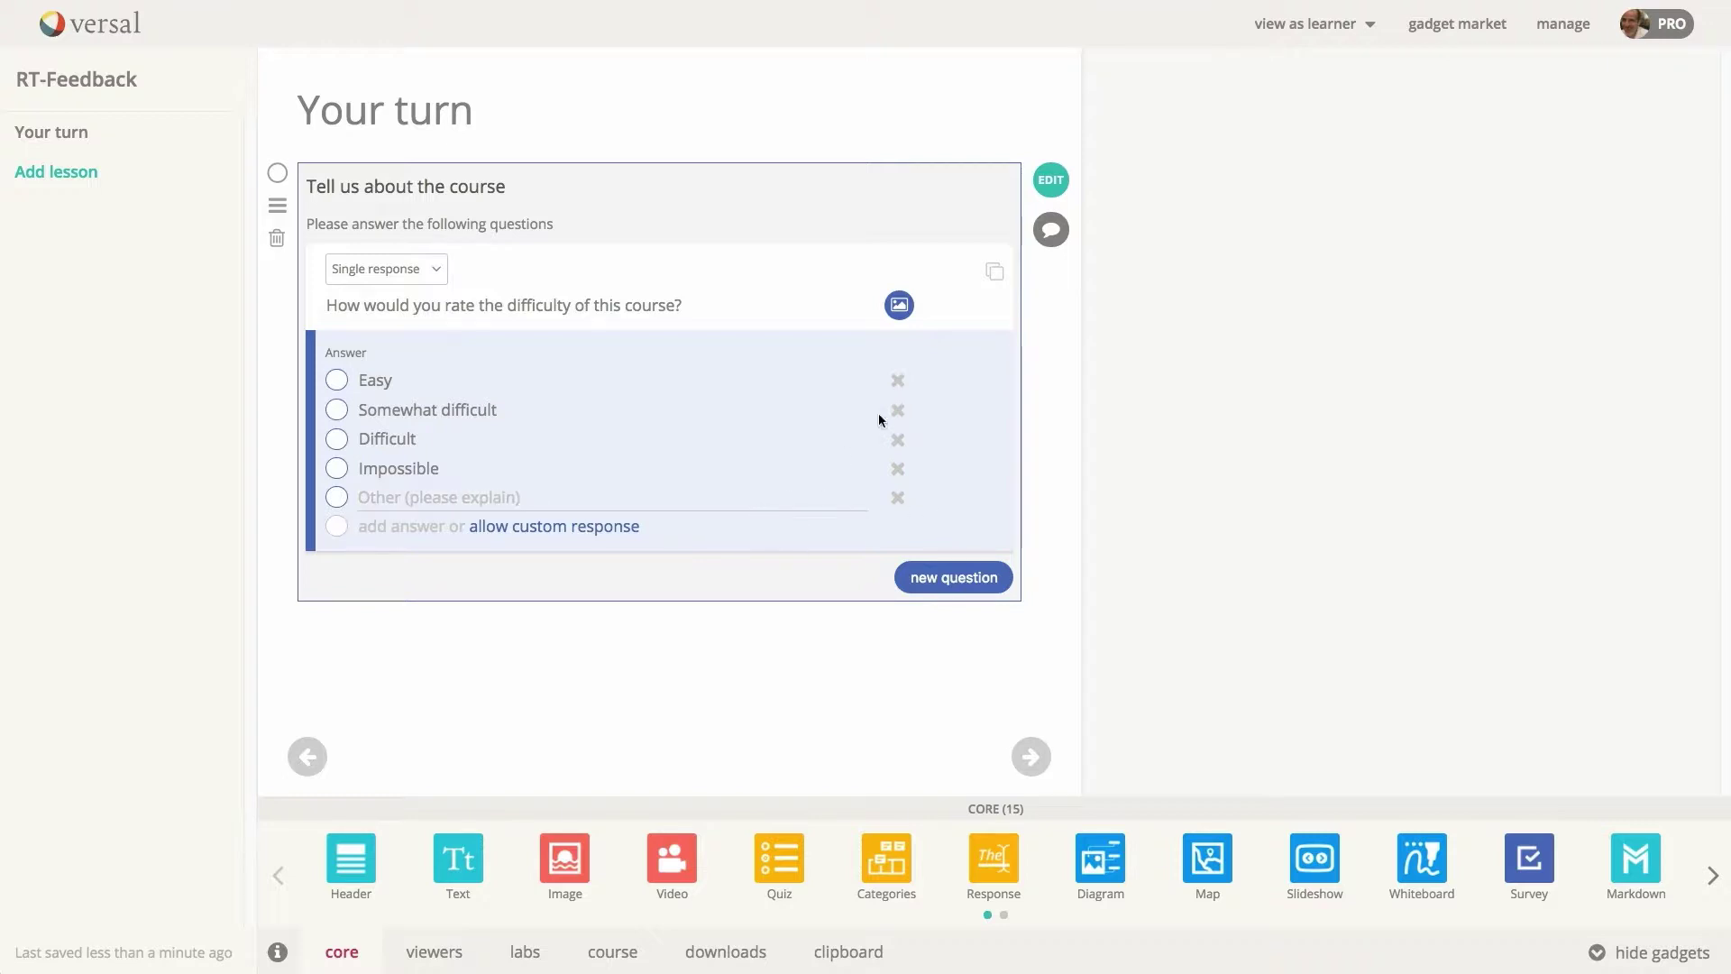
click(898, 469)
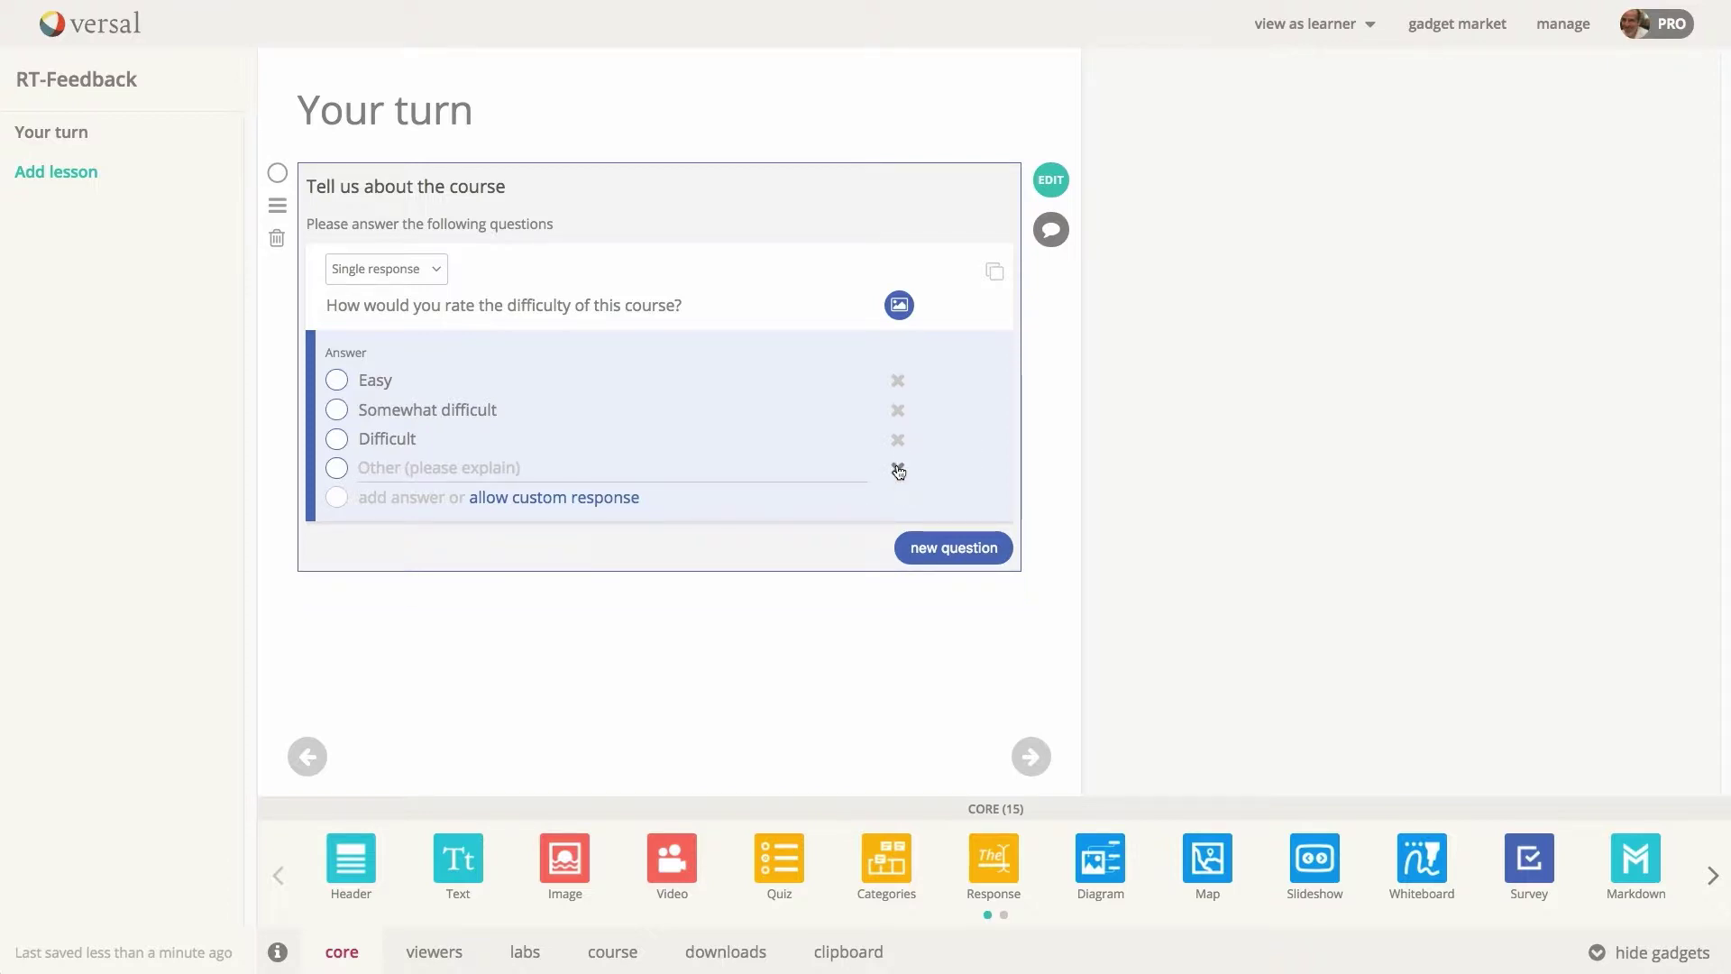
Preview the survey and try selecting each answer in turn, finishing with the custom "Other (please explain)" option
click(1052, 180)
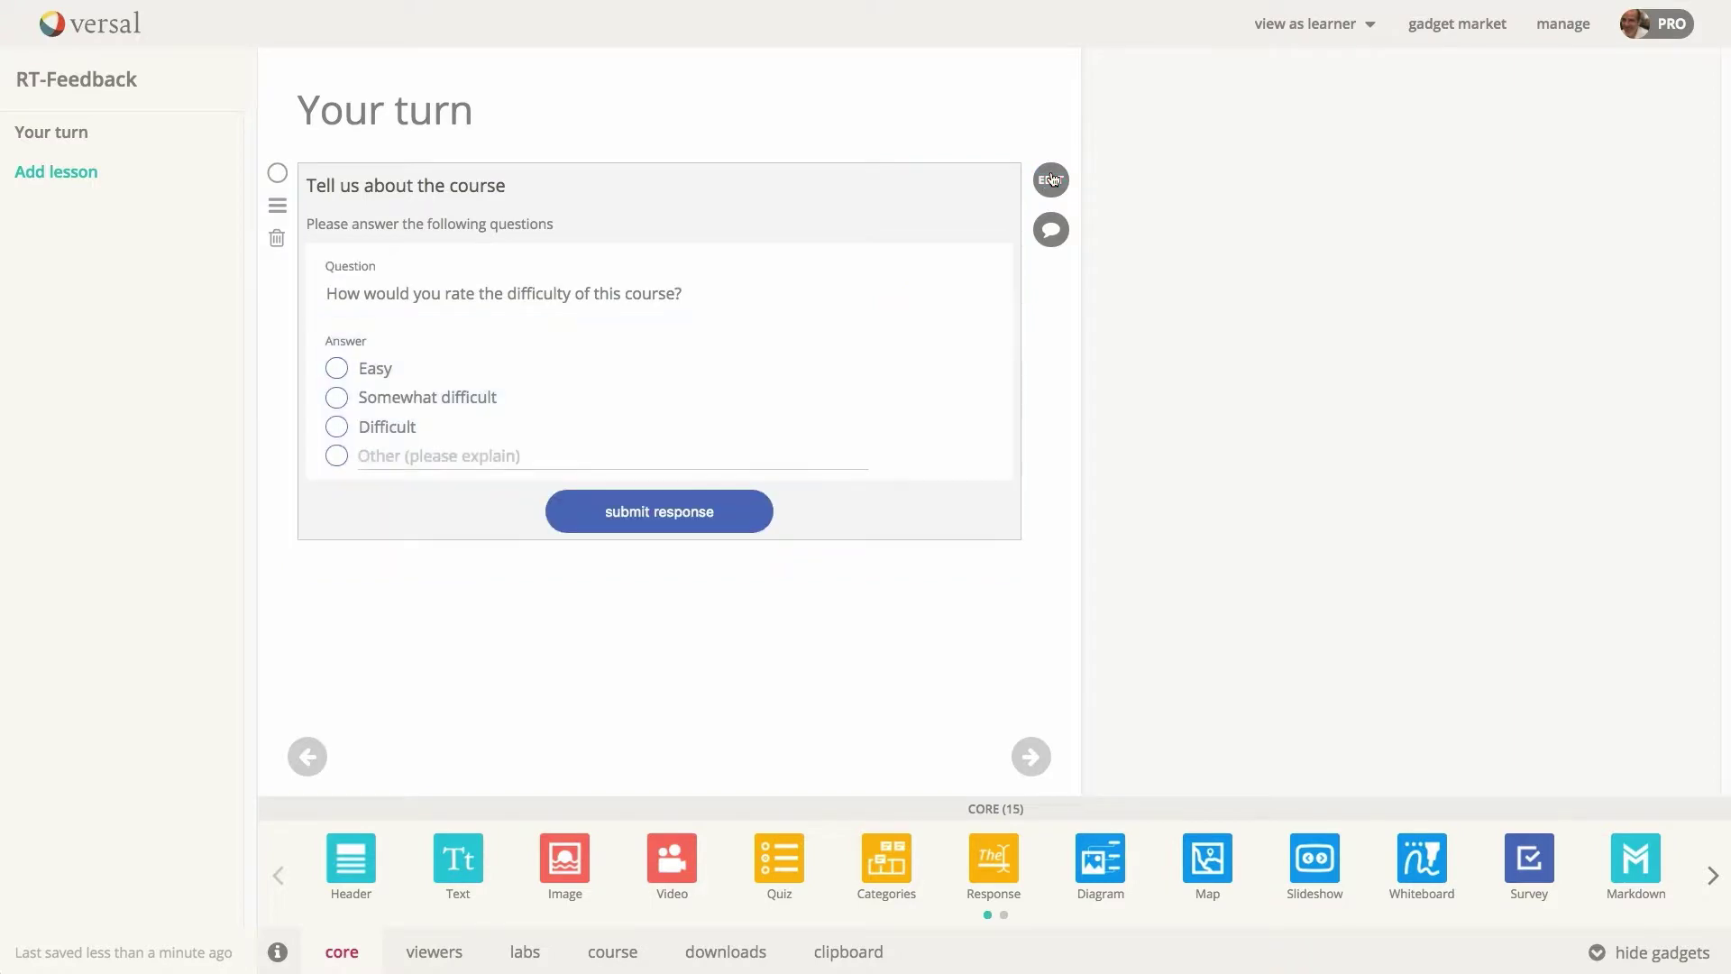
click(338, 371)
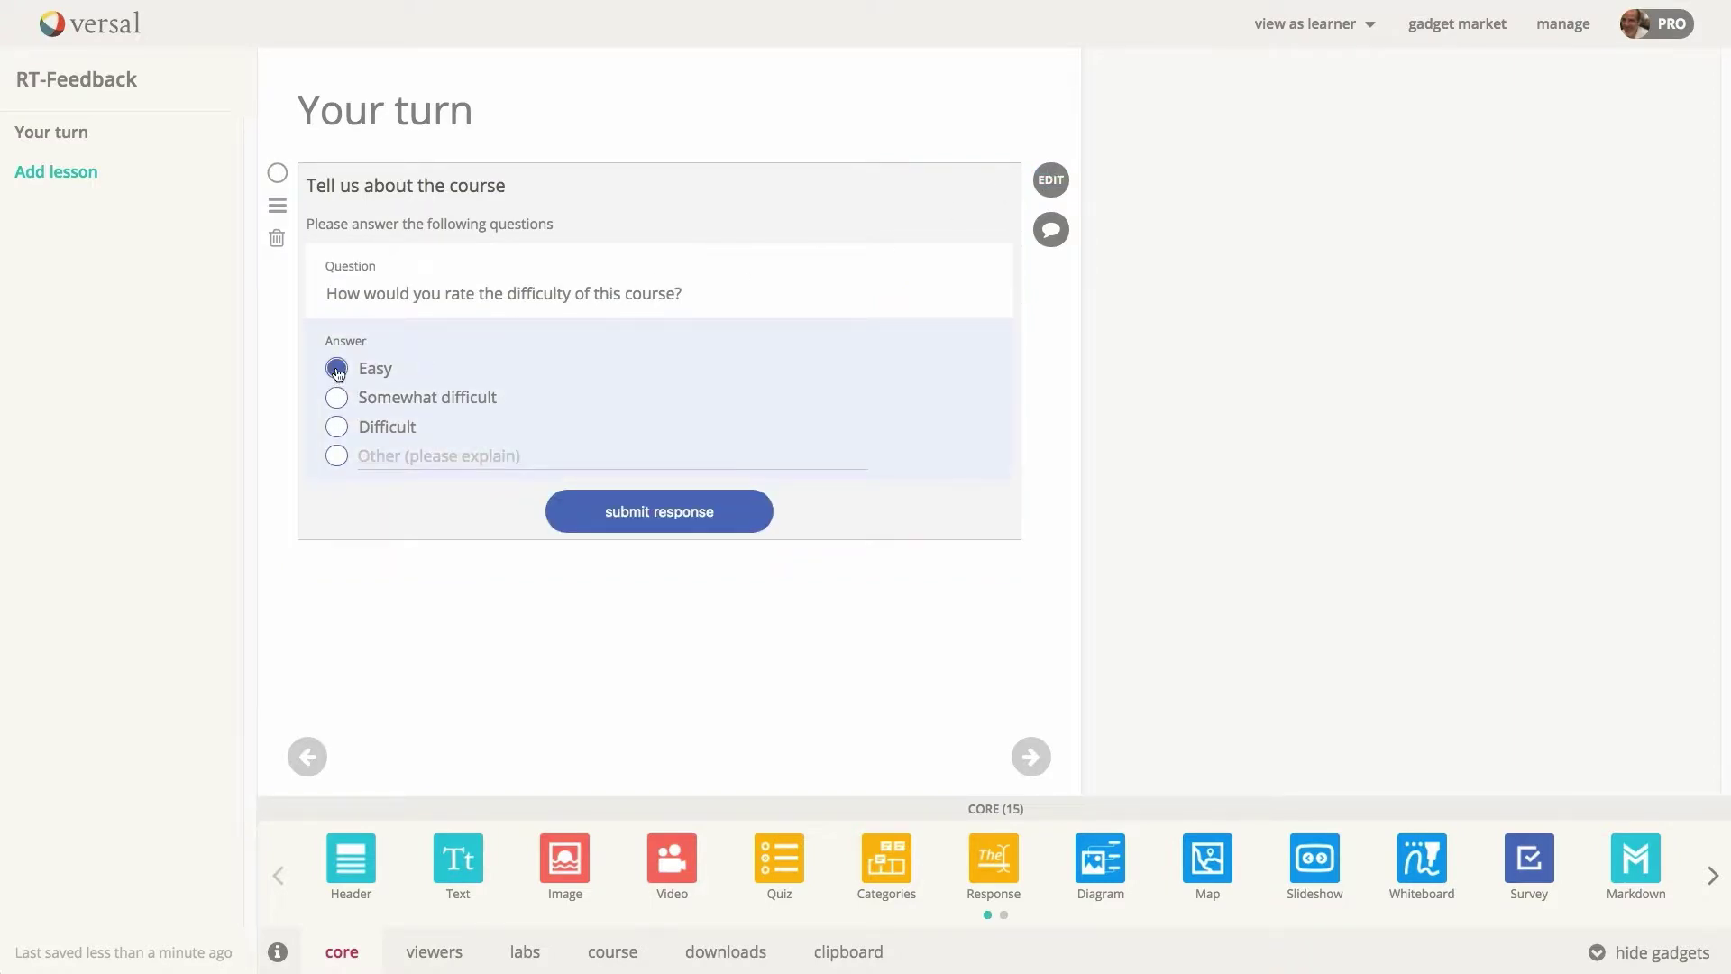
click(336, 428)
click(336, 397)
click(335, 458)
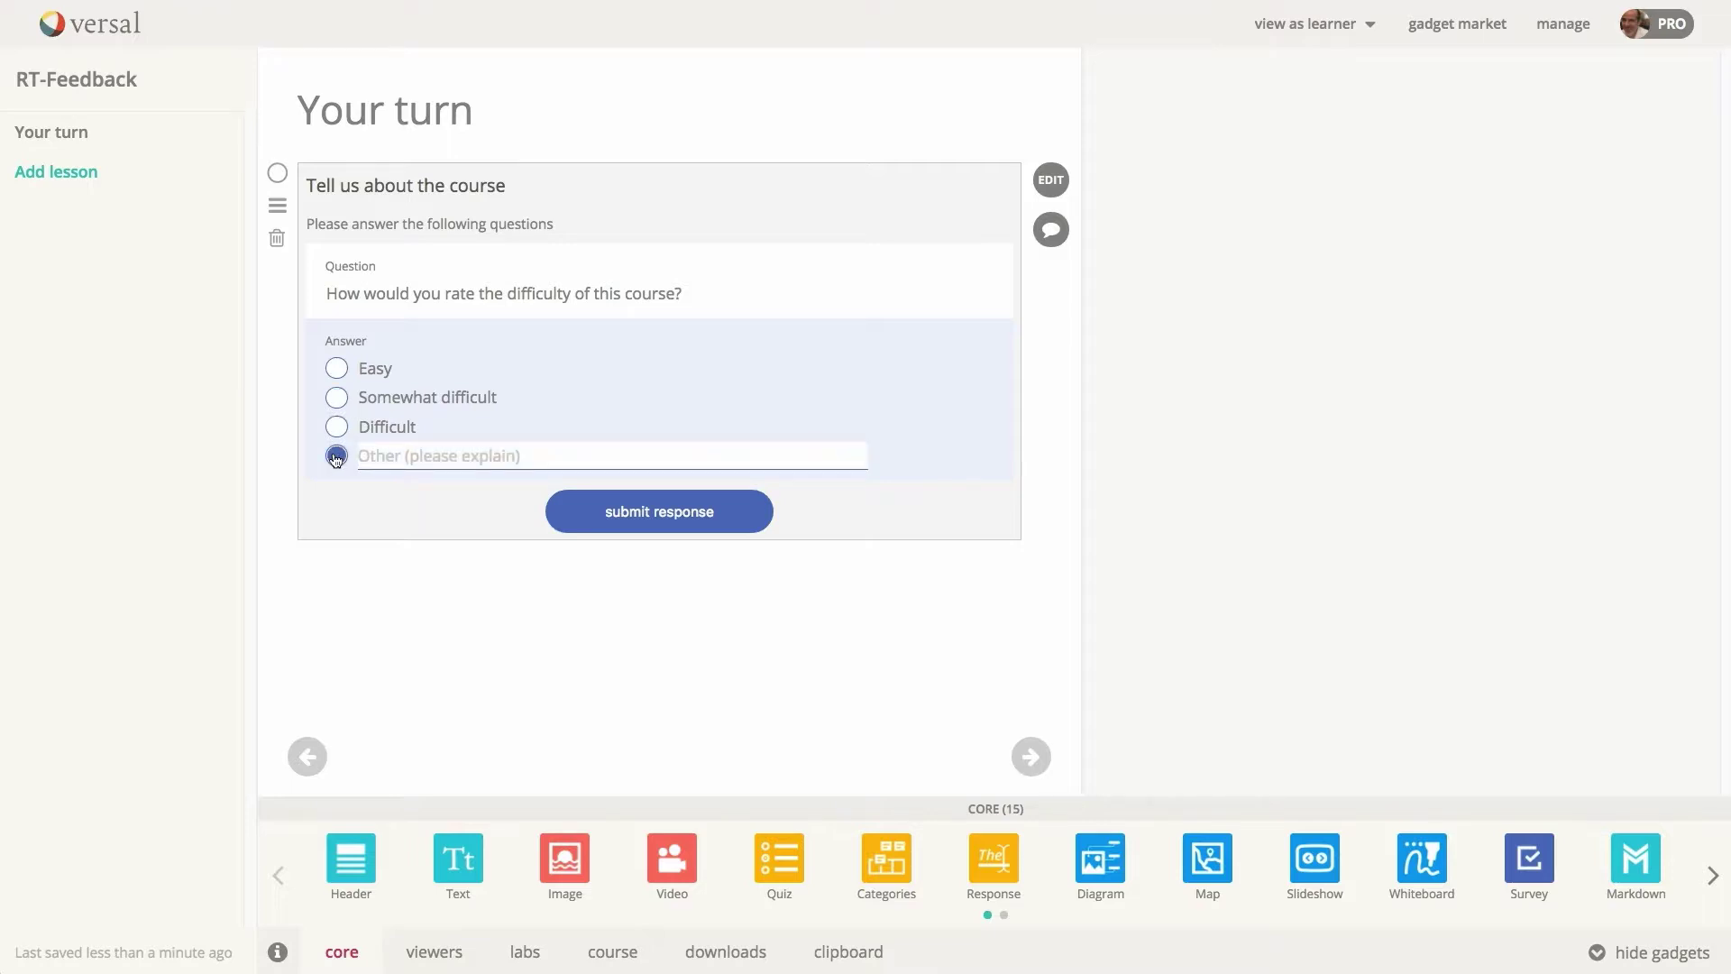
Try a two-line custom response reading "Type your answer" and "Text here", and clear it again
text(Type yo)
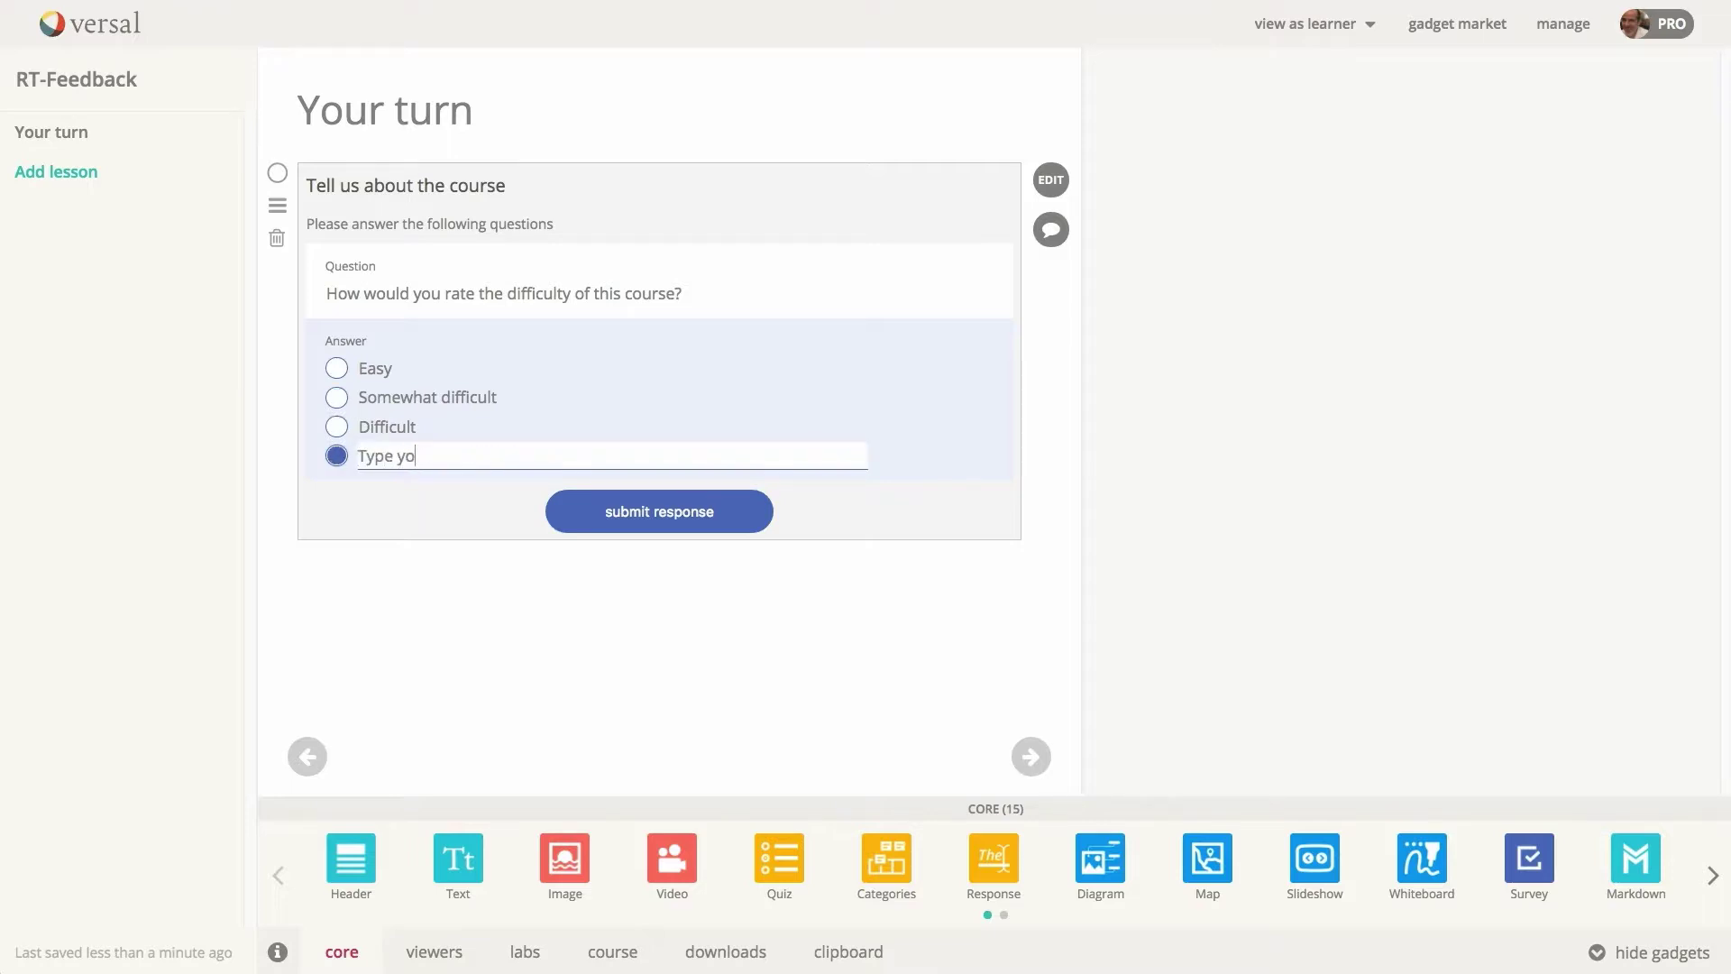
text(ur answer)
key(Return)
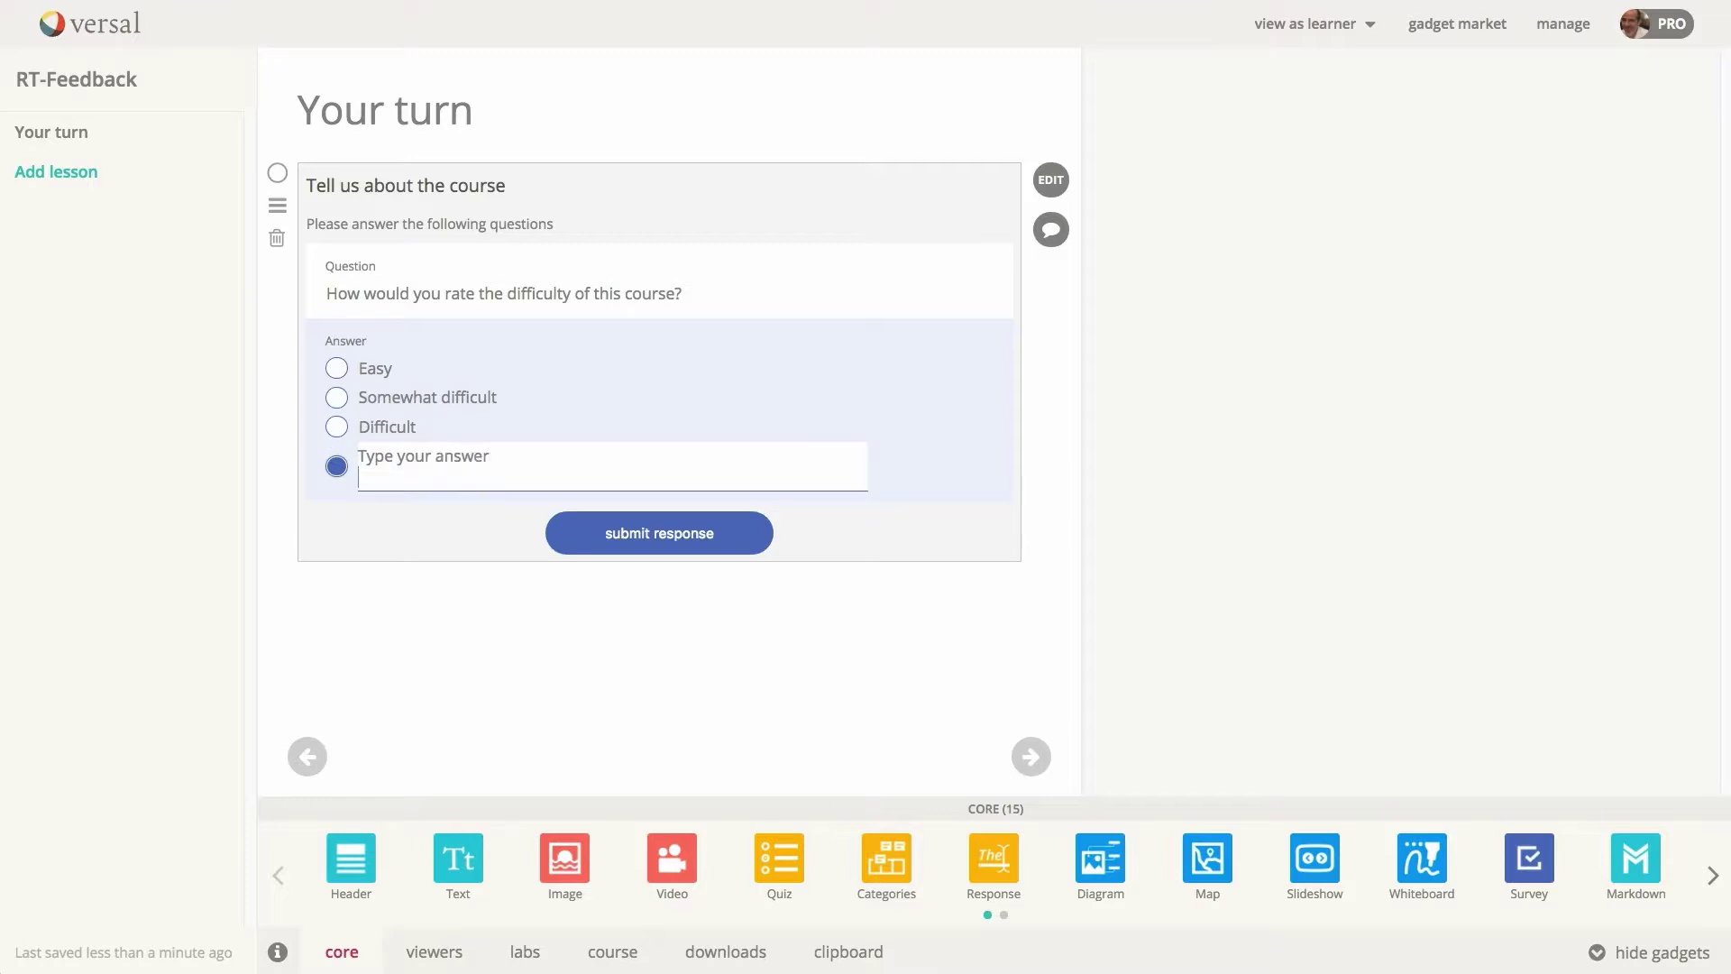
text(Text here)
key(ctrl+a)
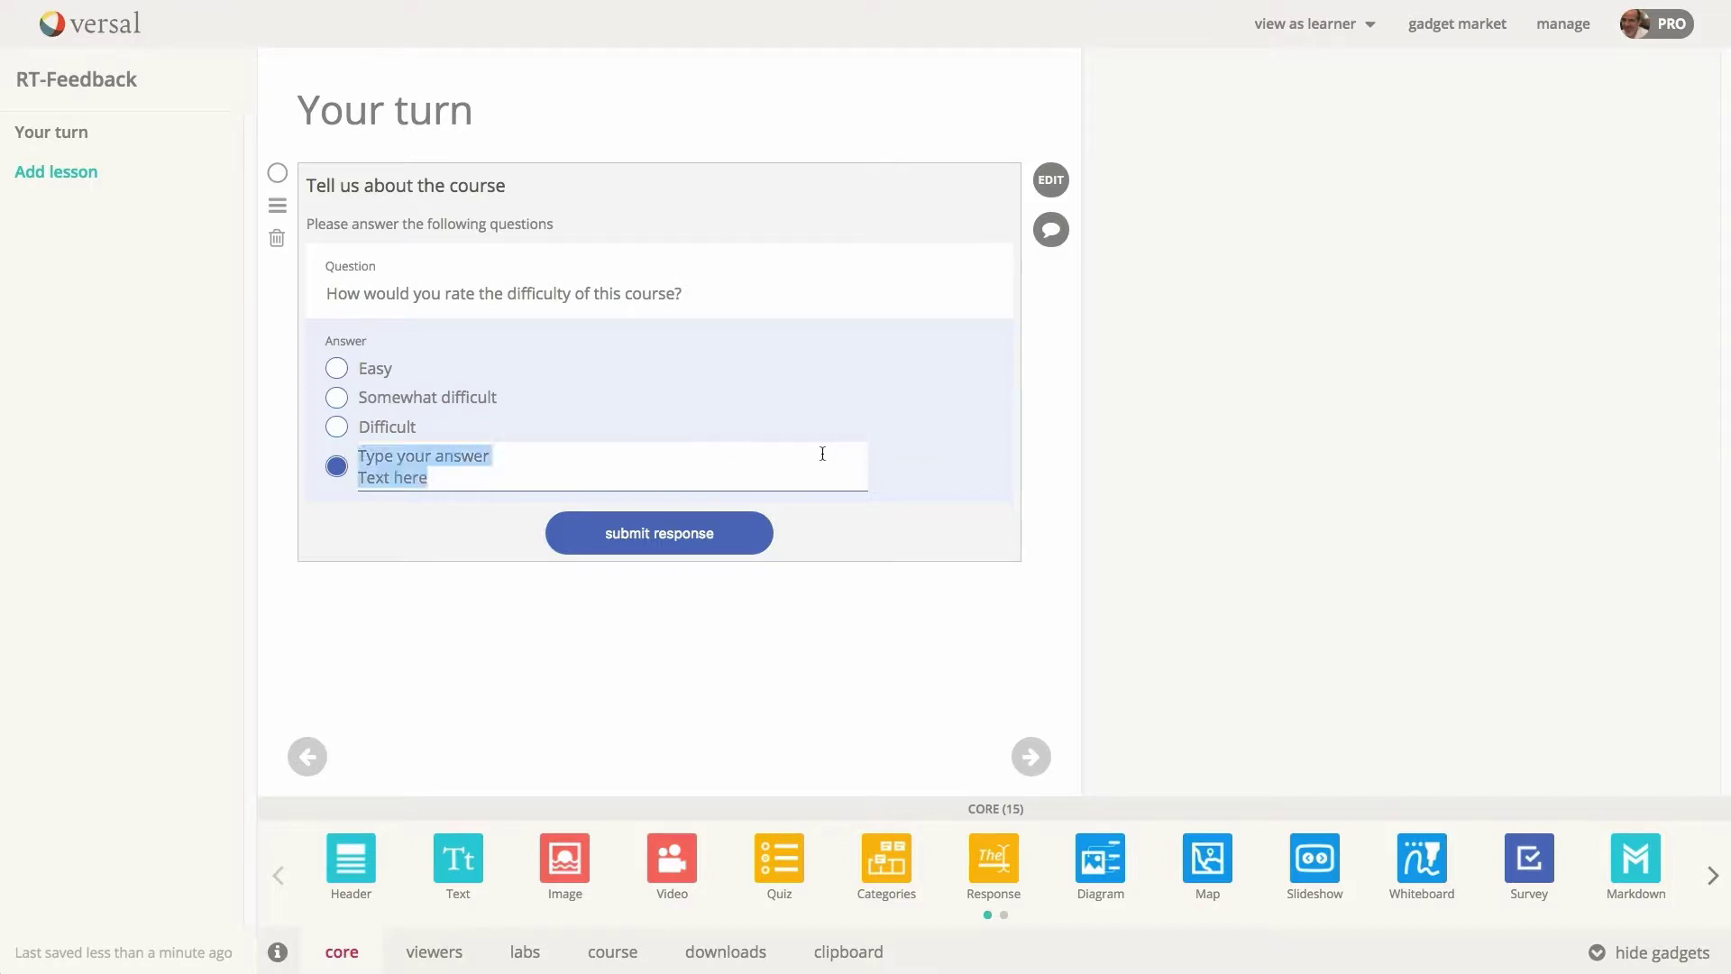
key(BackSpace)
Return to editing the survey and set the difficulty question's type to Multiple response
click(1051, 180)
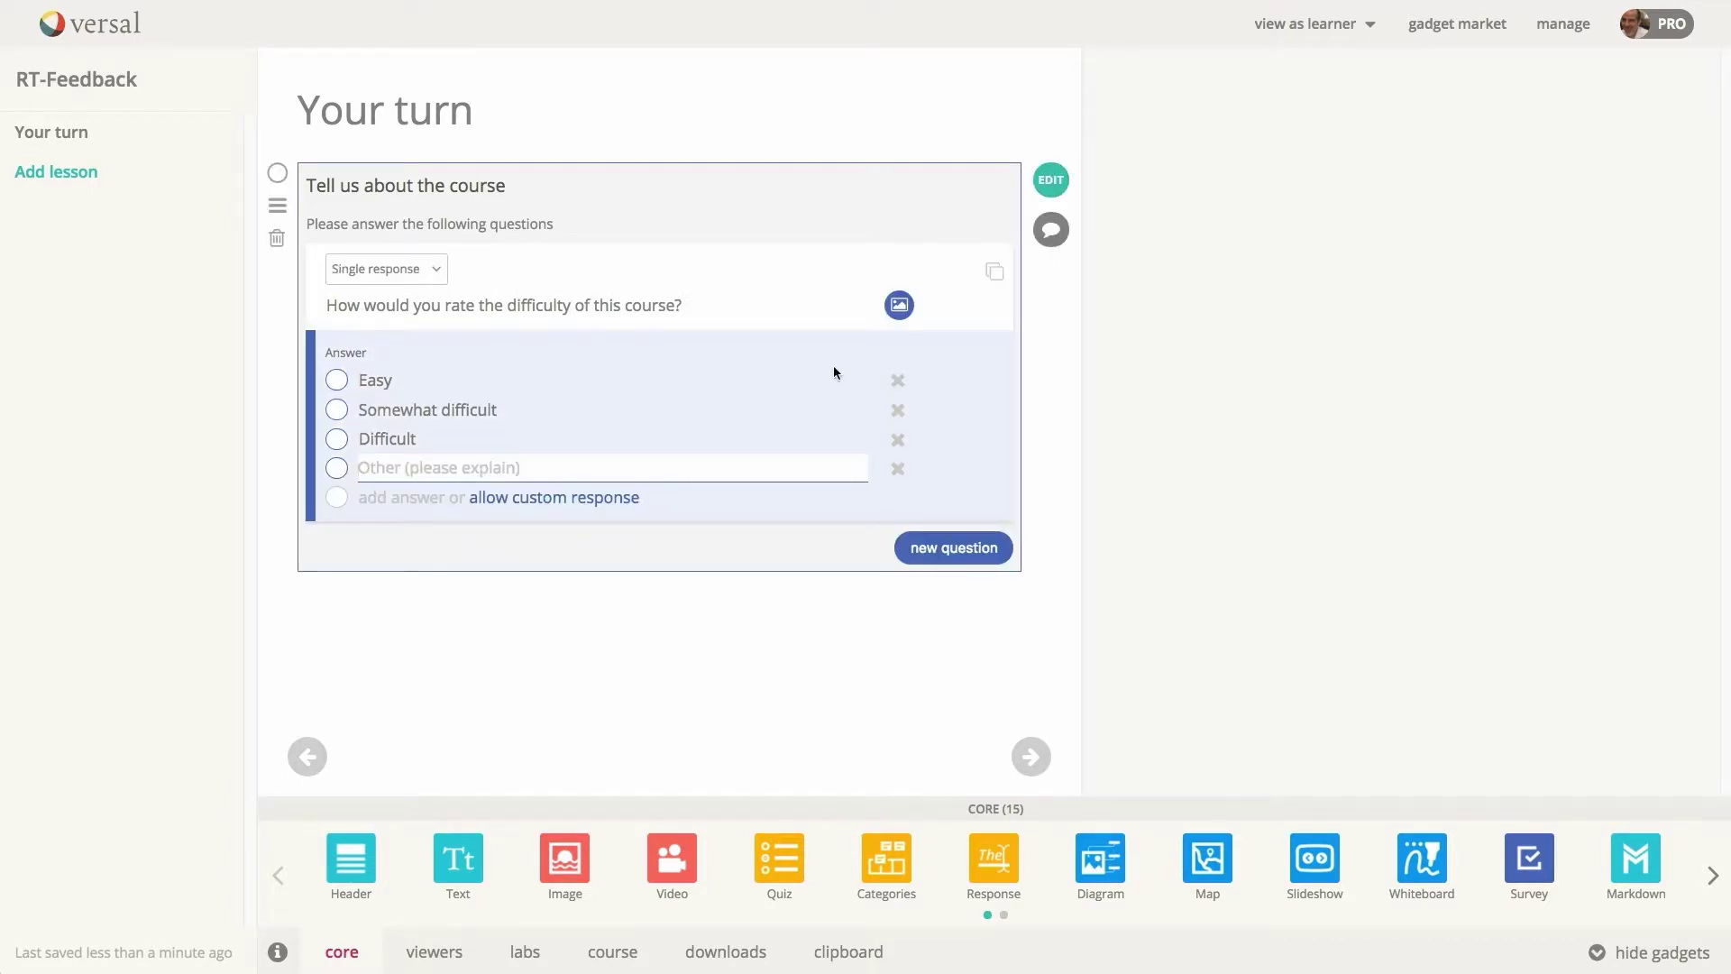
click(437, 286)
click(426, 316)
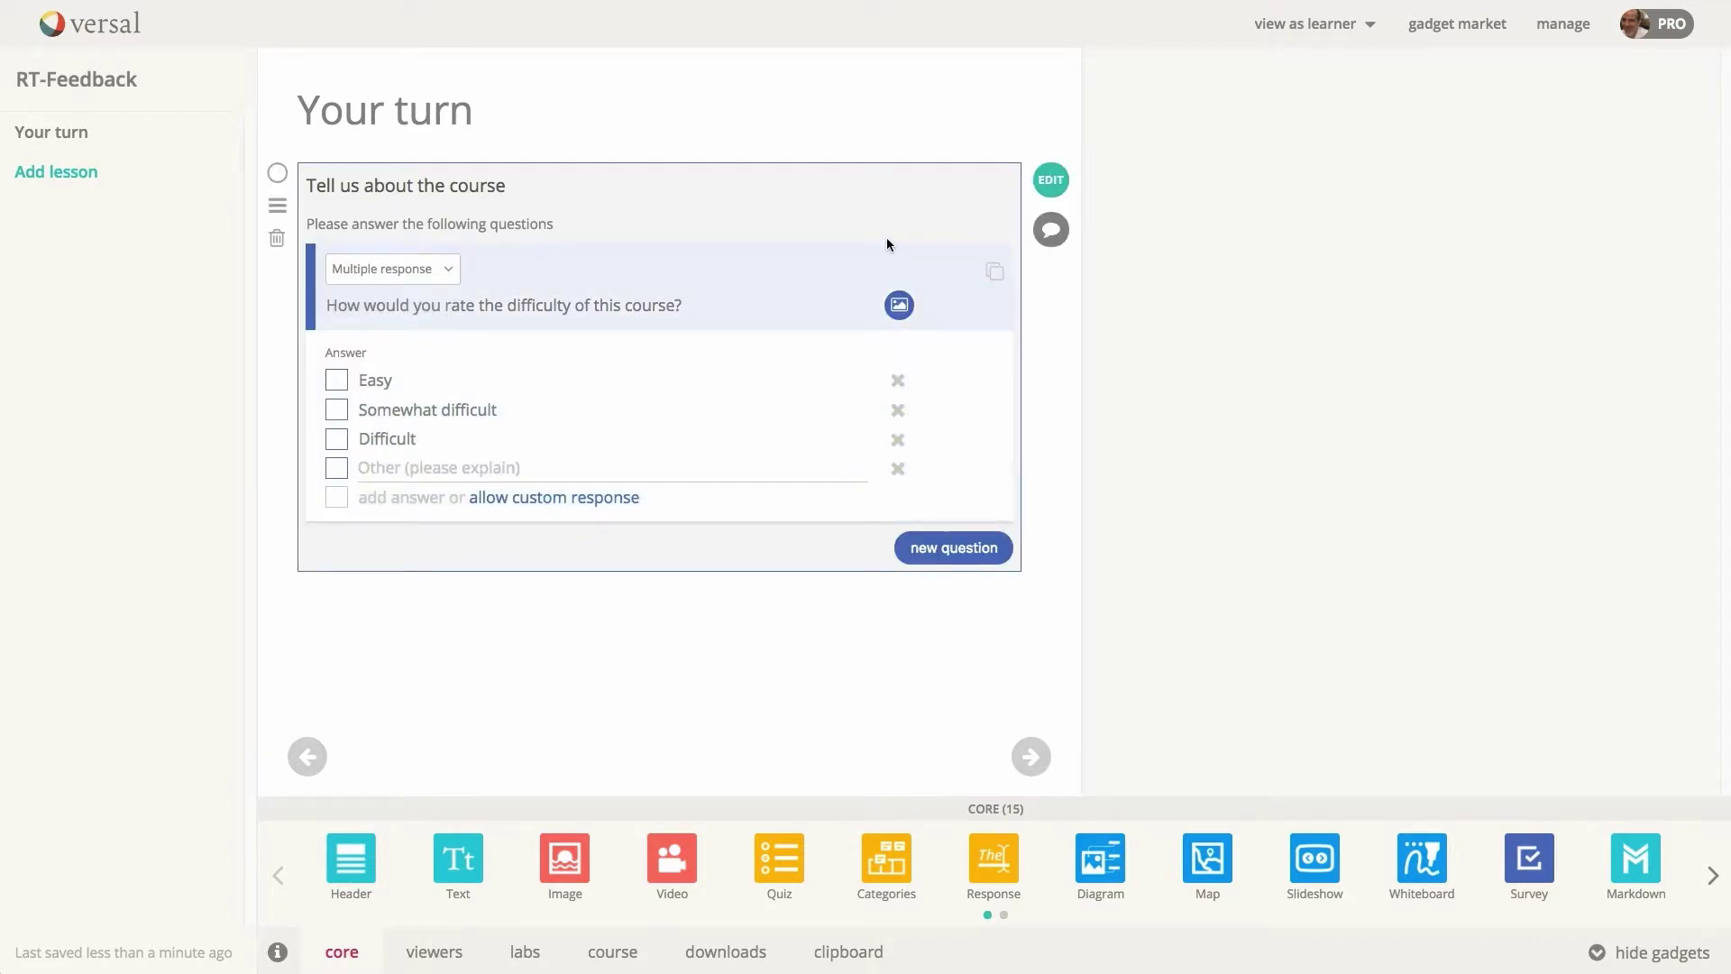
In the survey preview, select Easy, Difficult and the custom answer with the text "Multiple response", and return to editing
click(1045, 190)
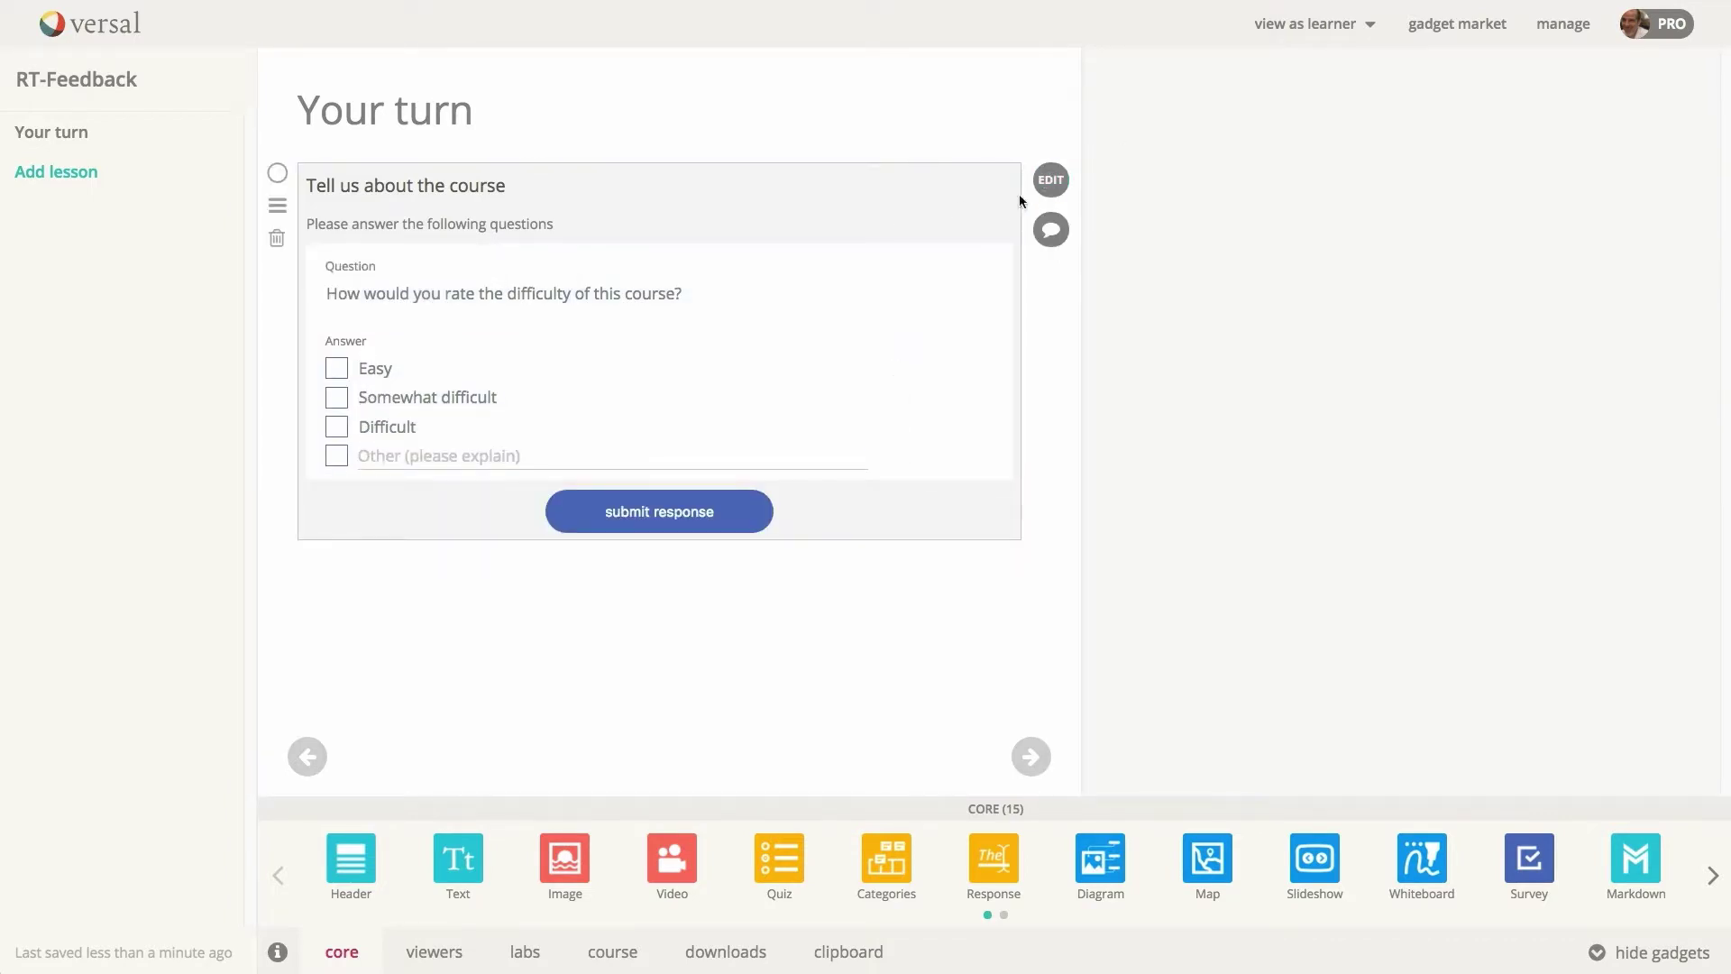
click(338, 368)
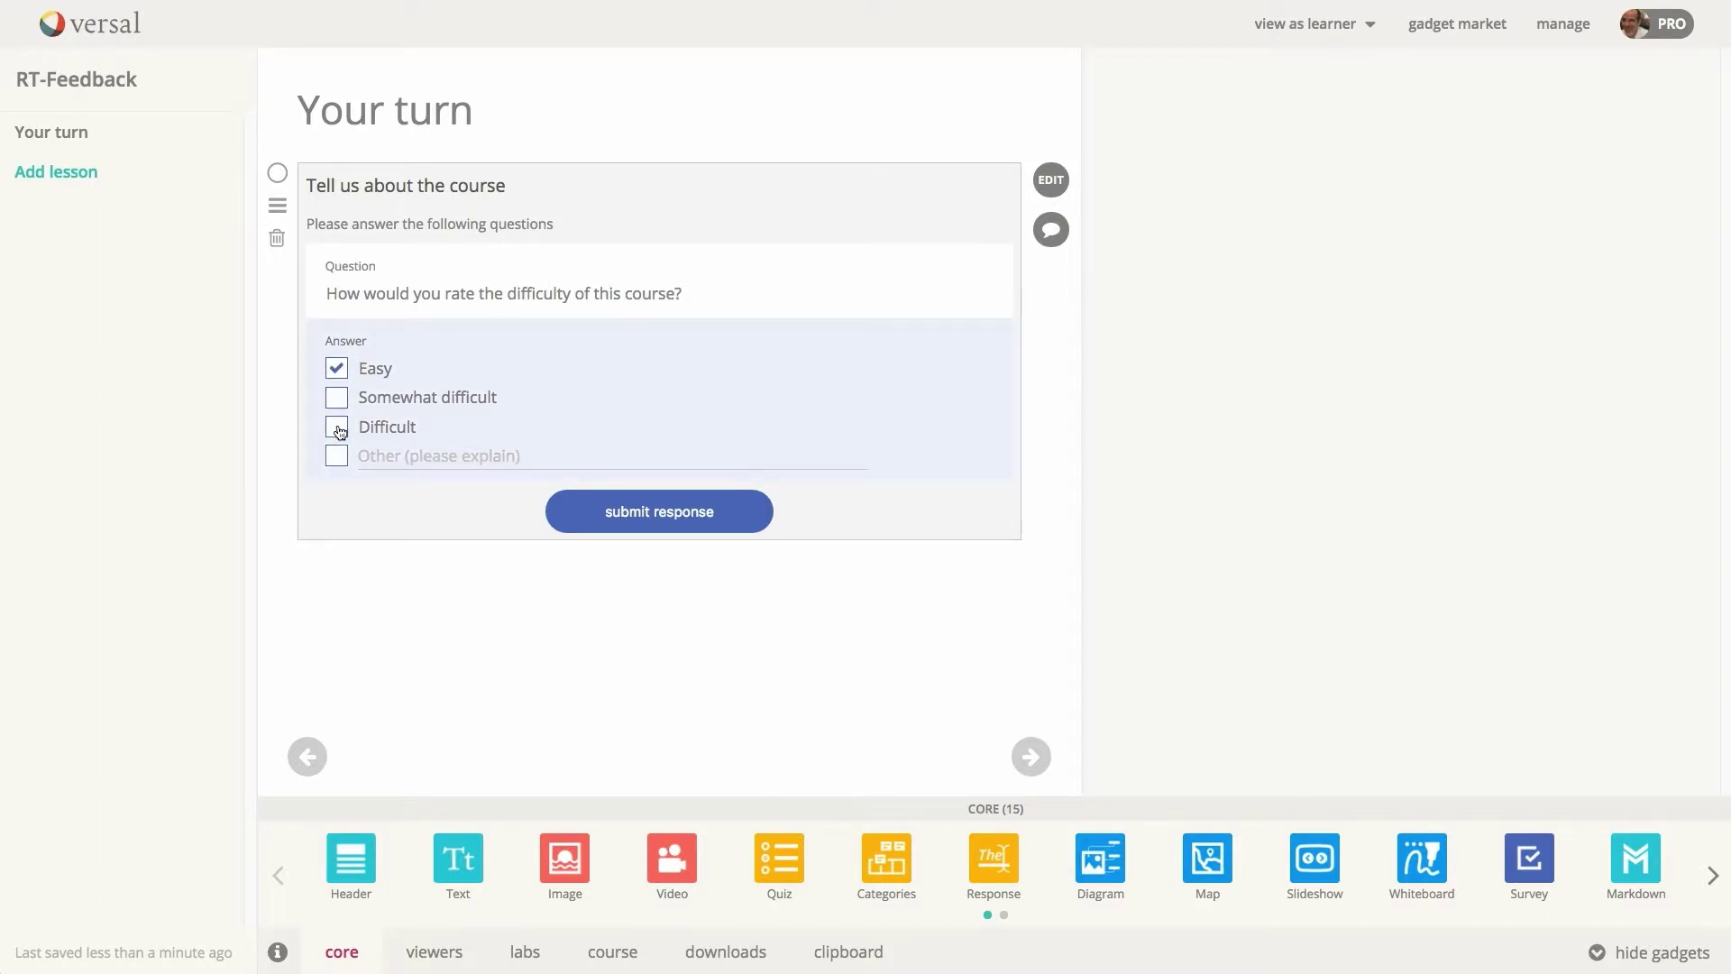
click(335, 460)
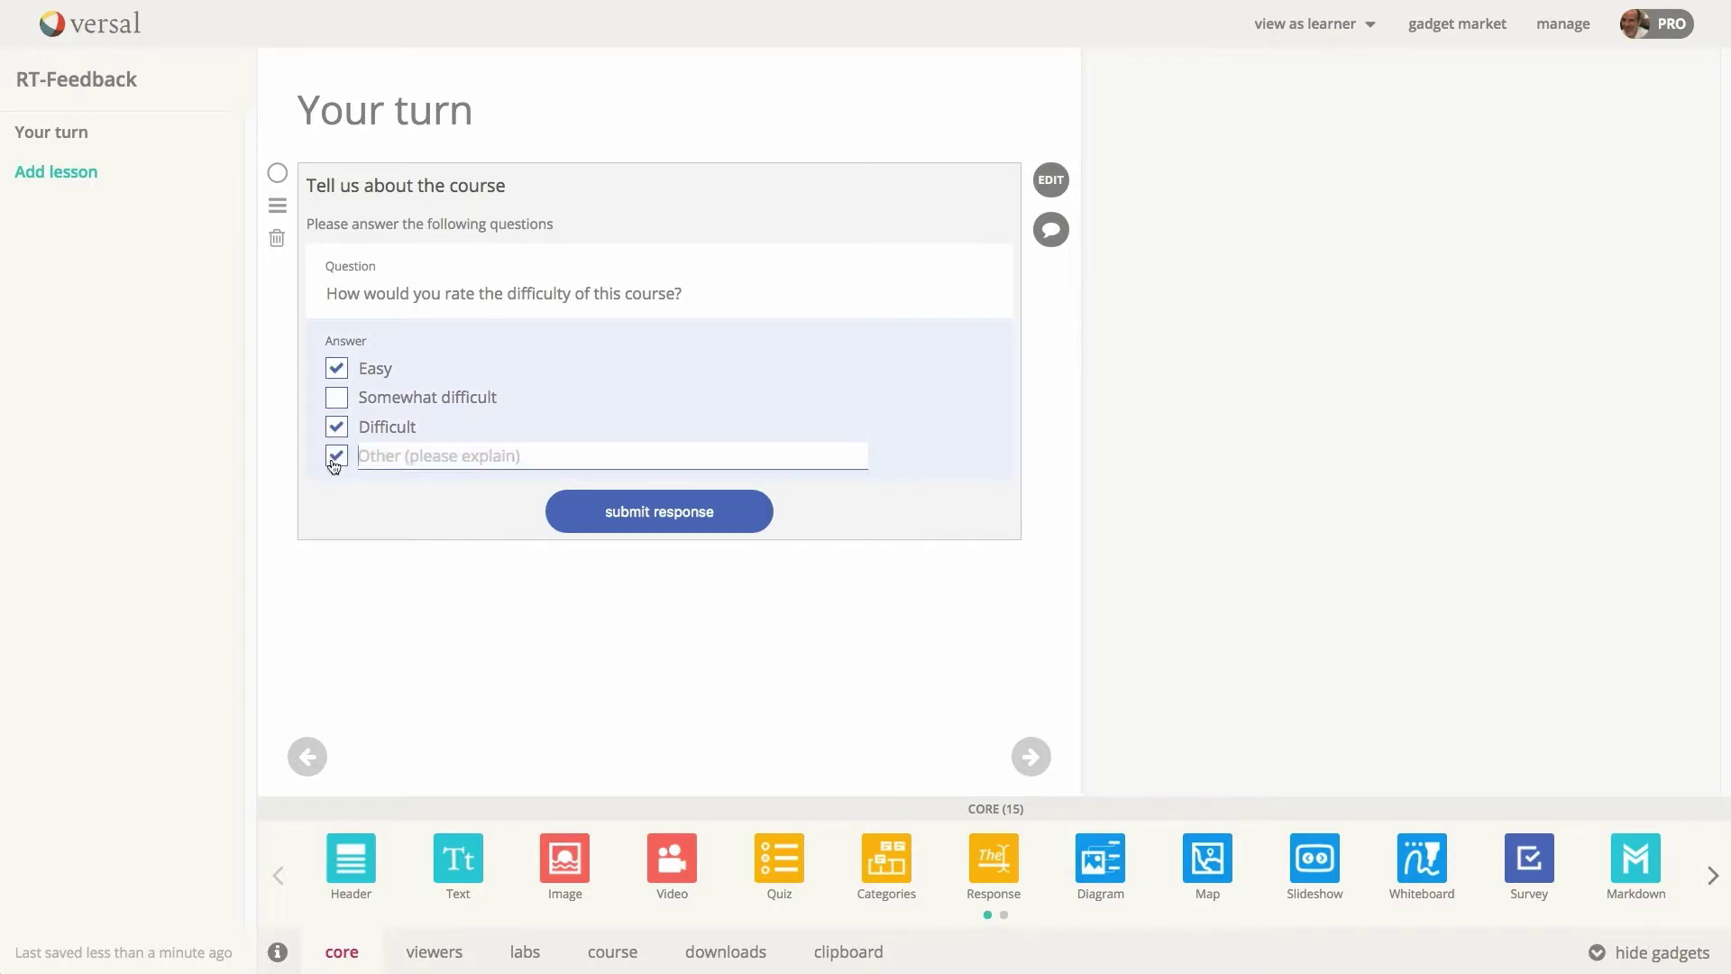
text(Multiple)
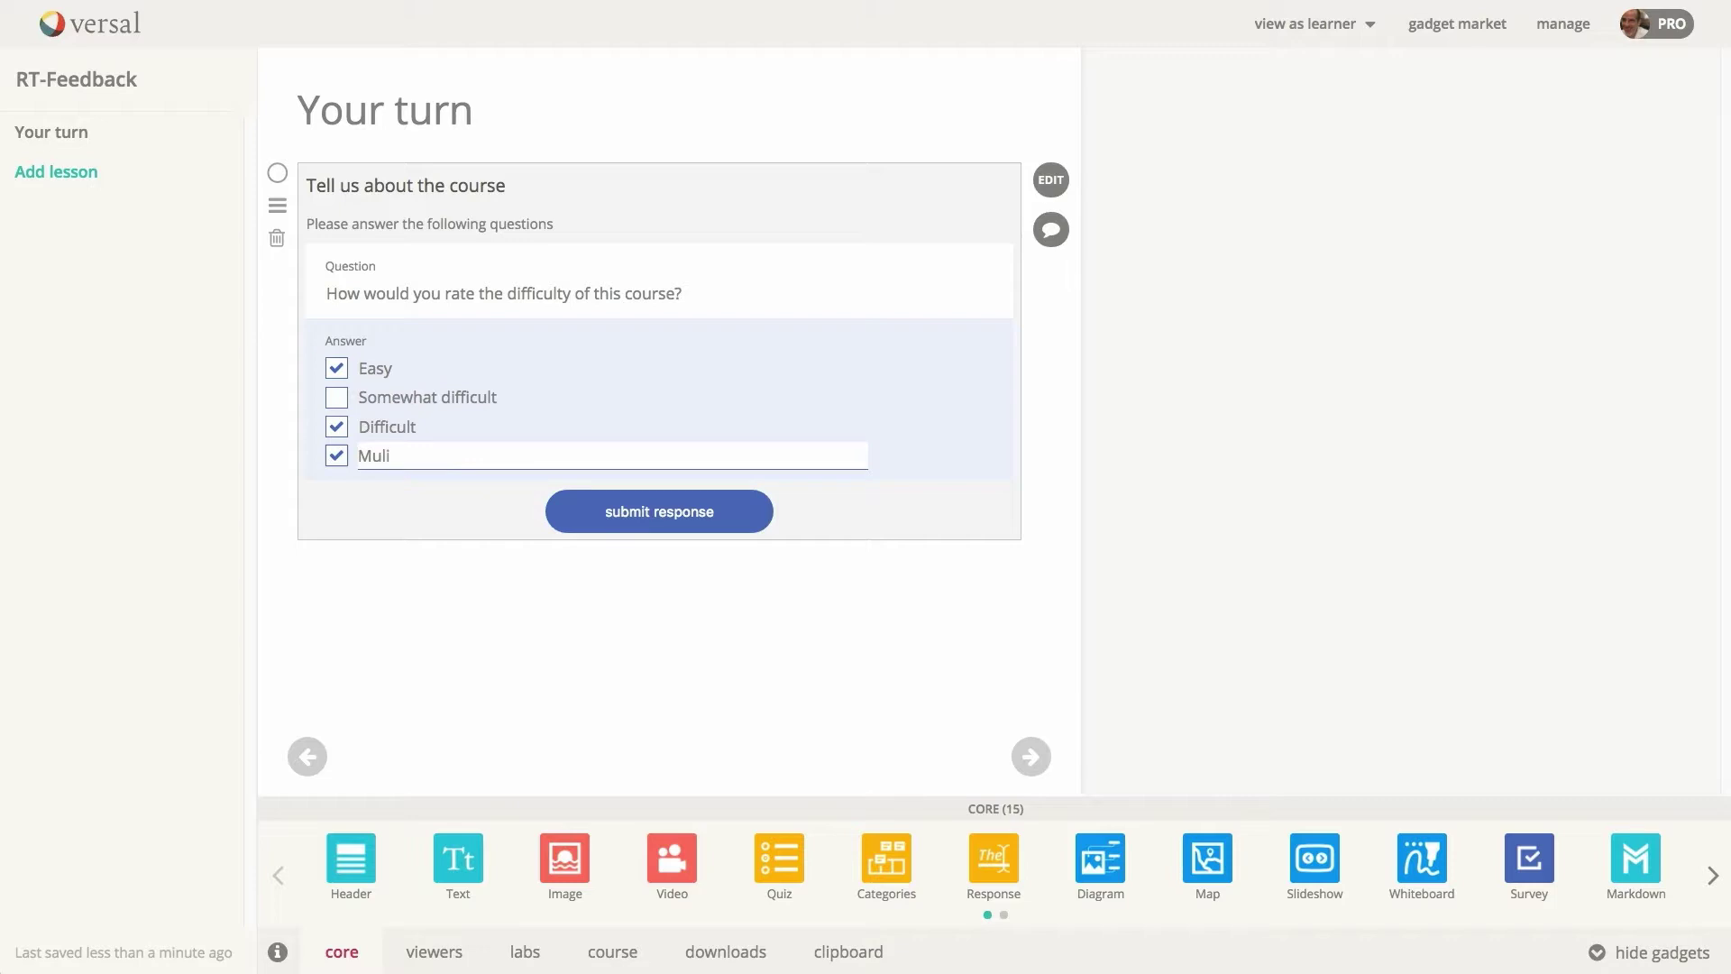
text( response)
click(958, 431)
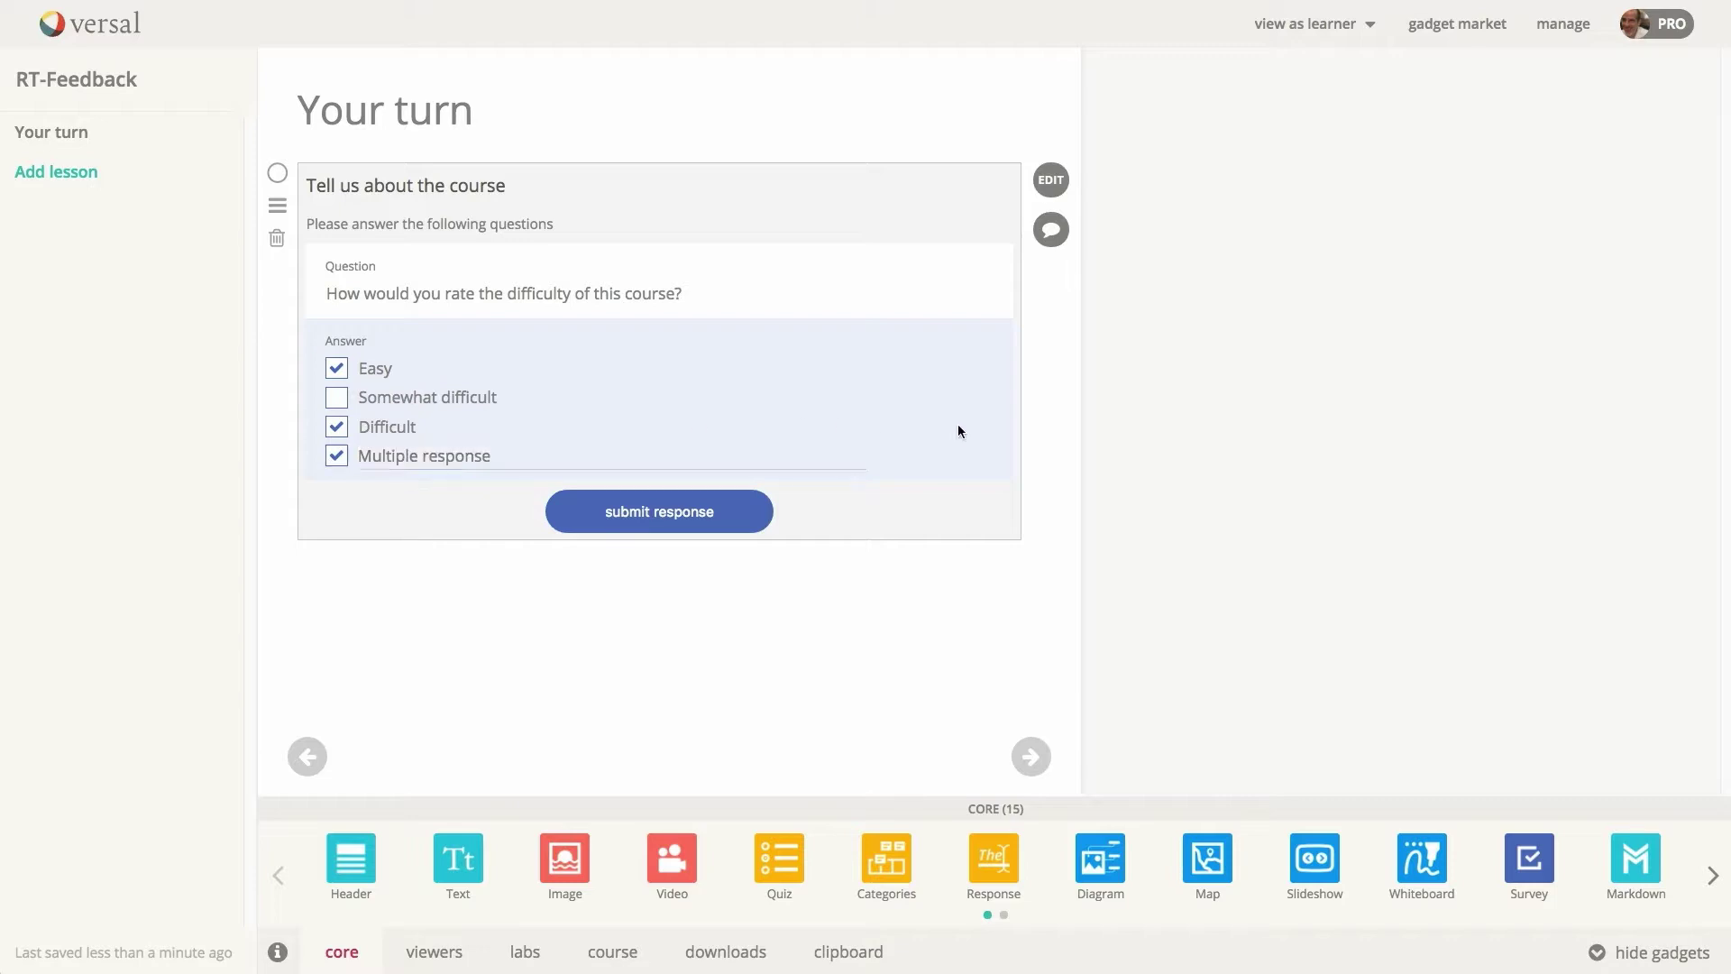
click(1059, 178)
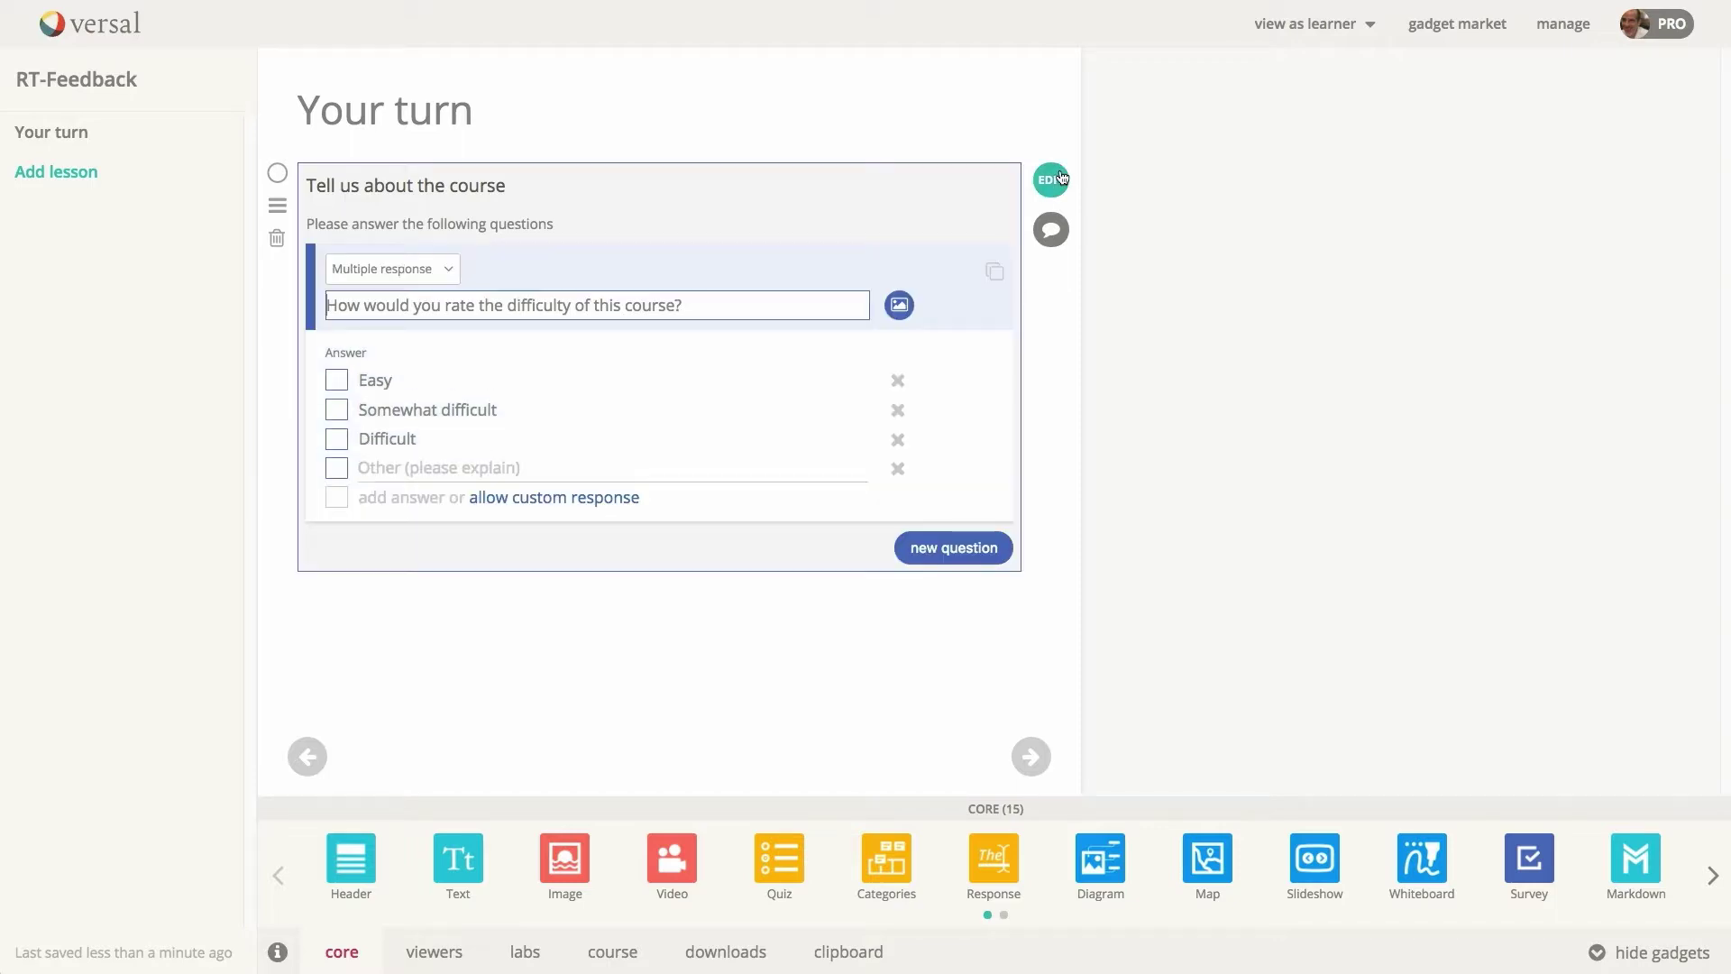
Try adding an image area to the difficulty question and remove it again
click(900, 307)
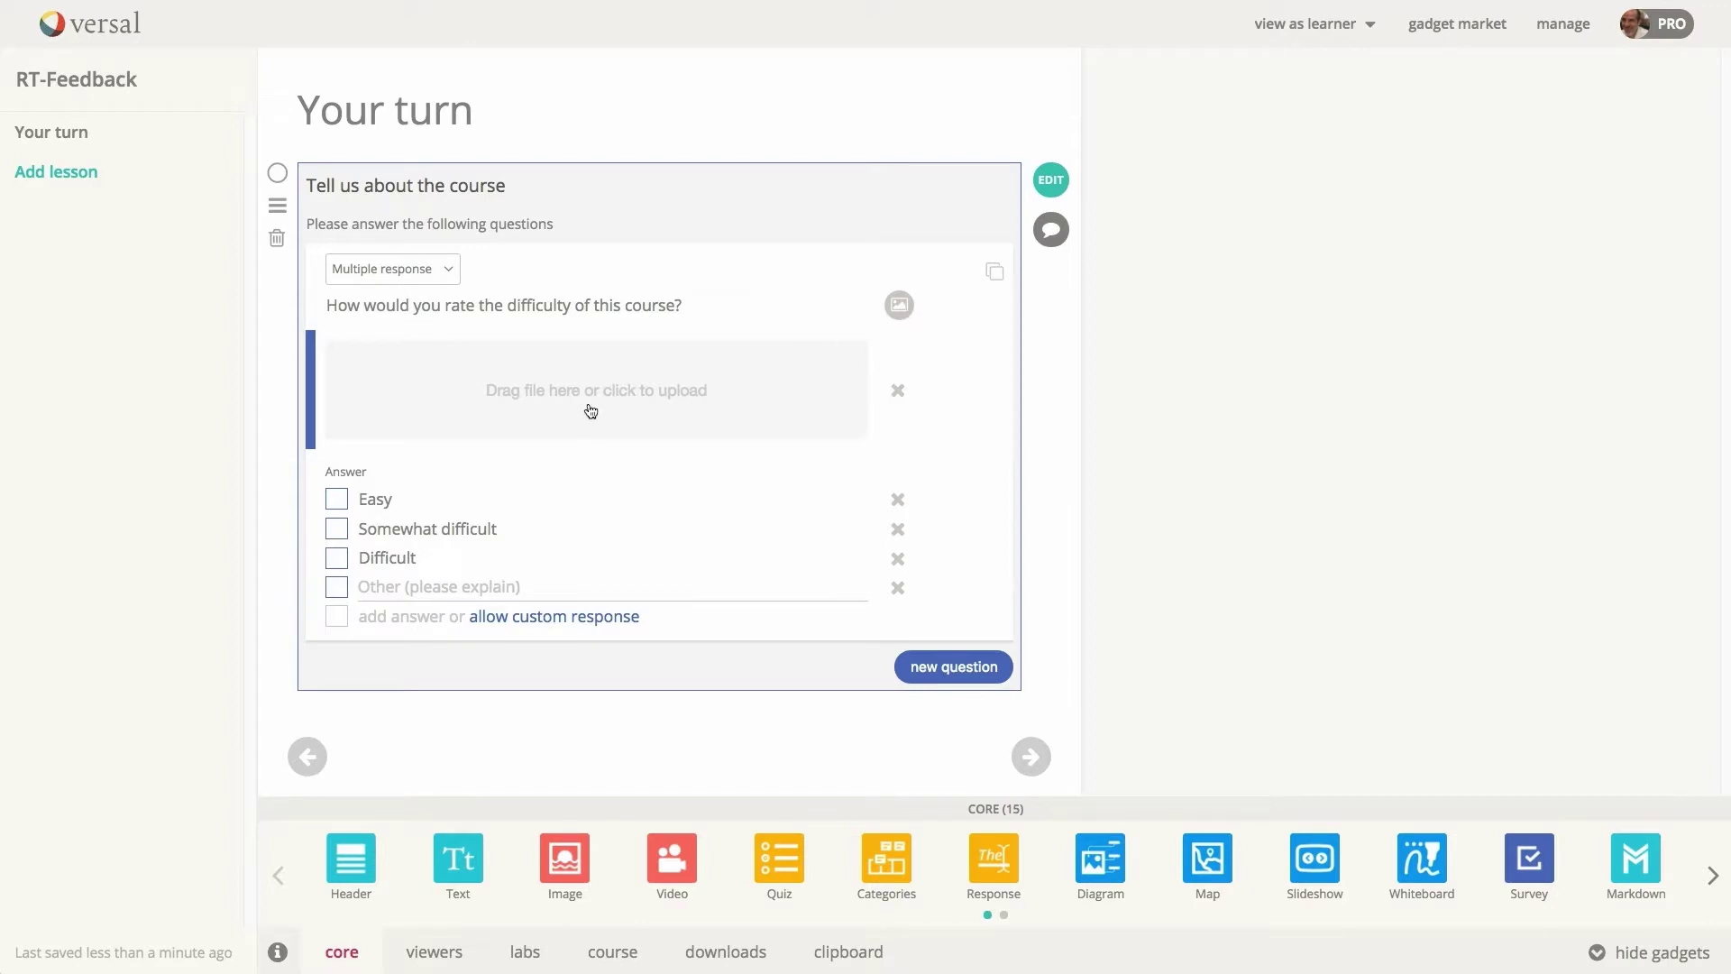
click(898, 390)
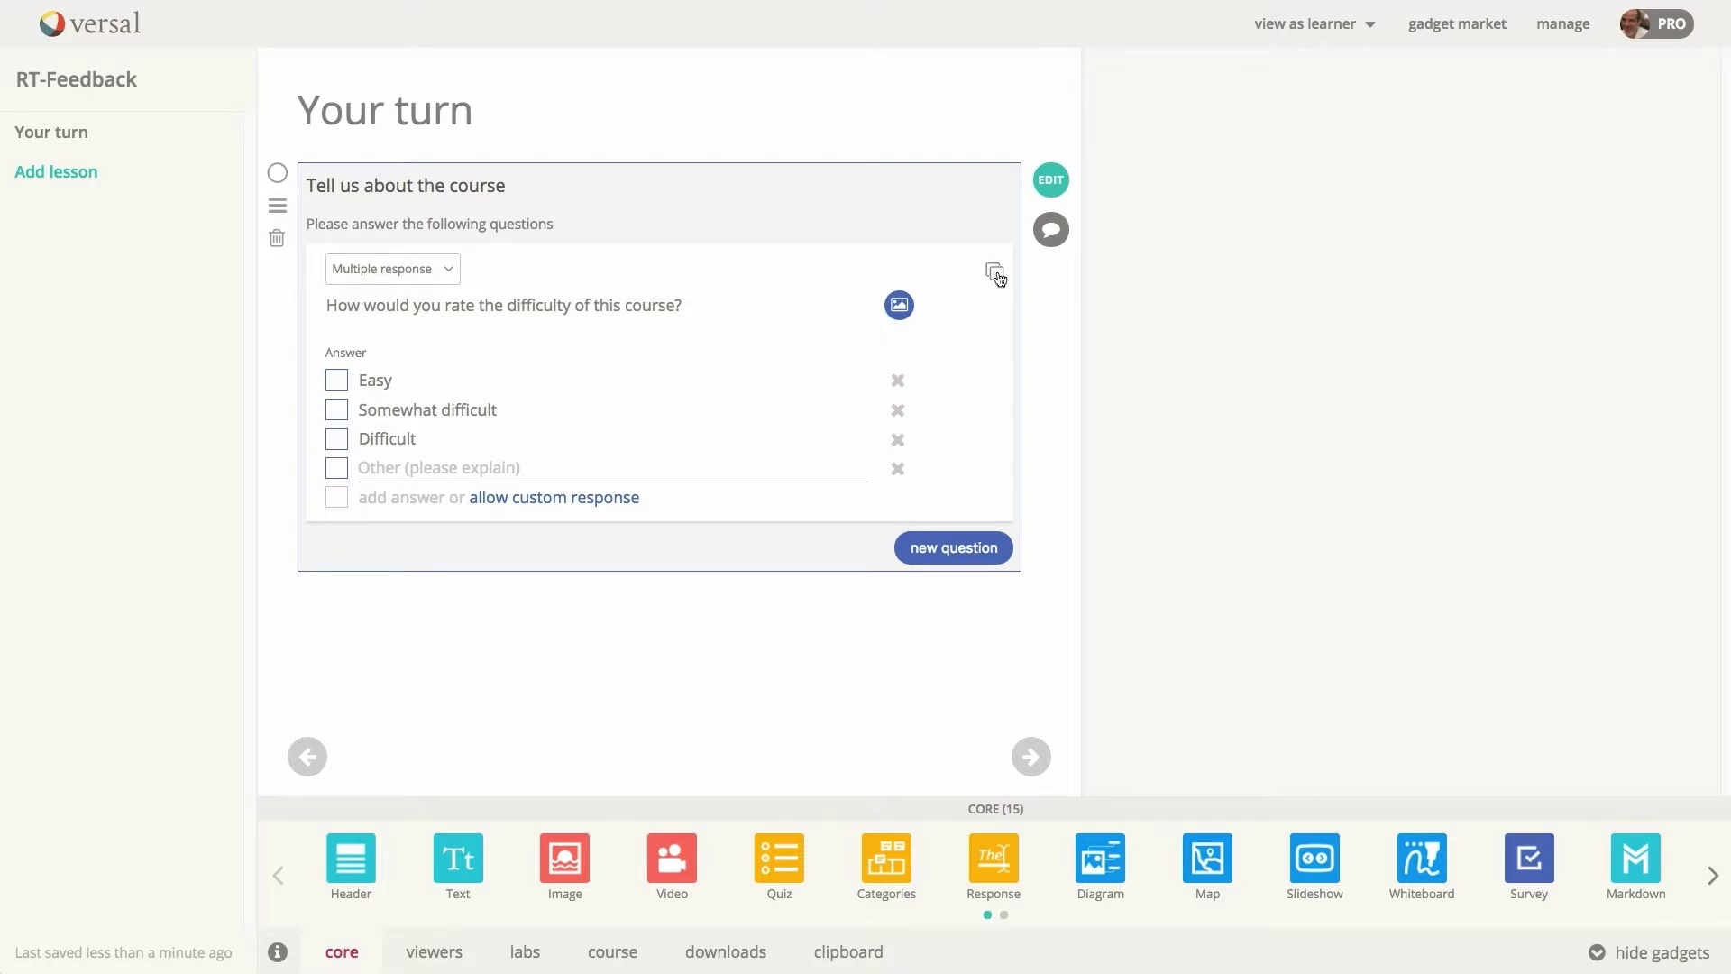
Add a Short response question reading "Tell us what we can do better" and preview the survey
click(953, 549)
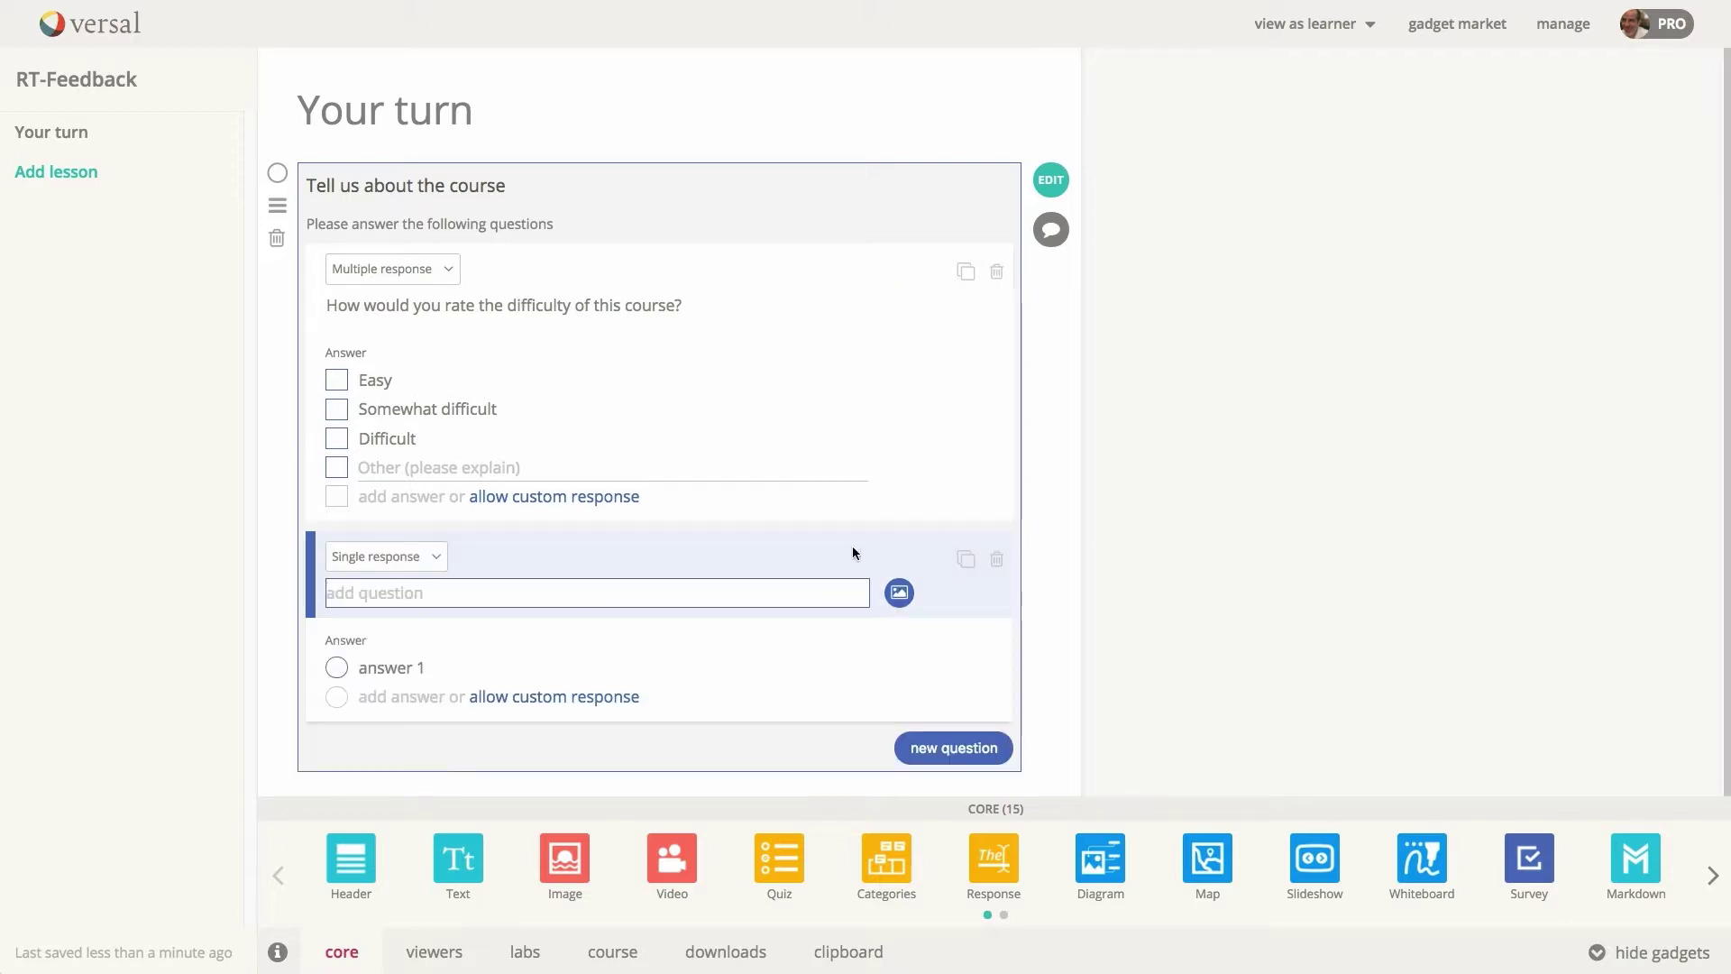
click(439, 552)
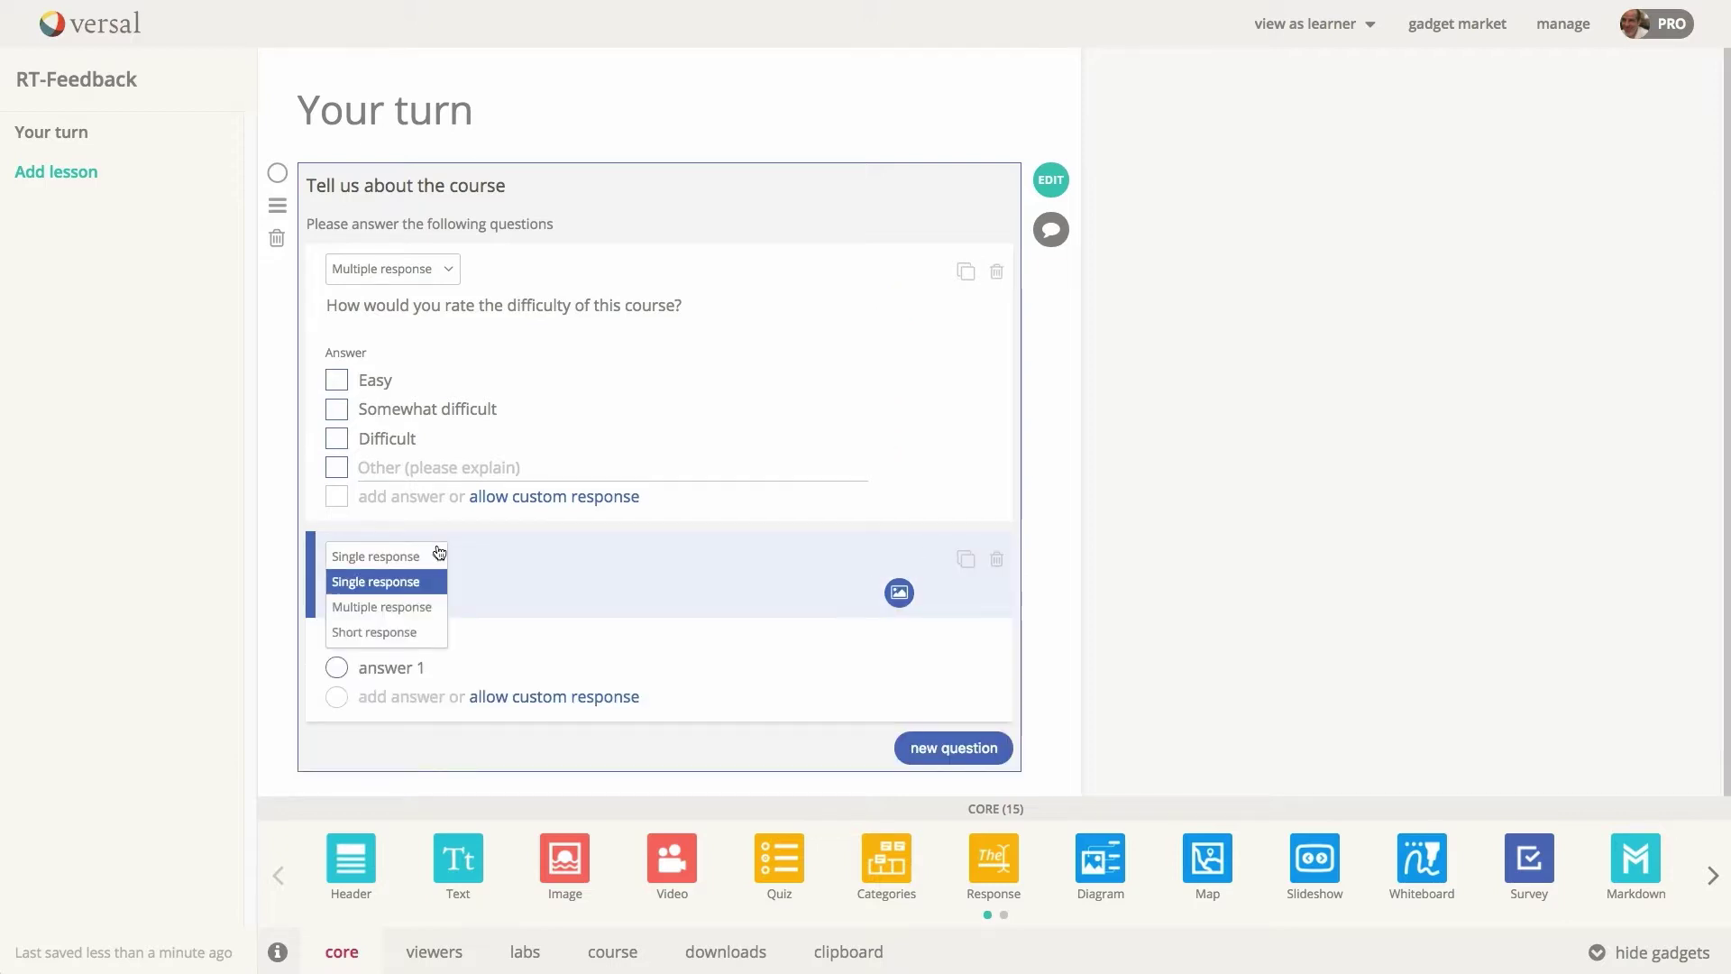
click(418, 633)
click(409, 604)
text(Tell )
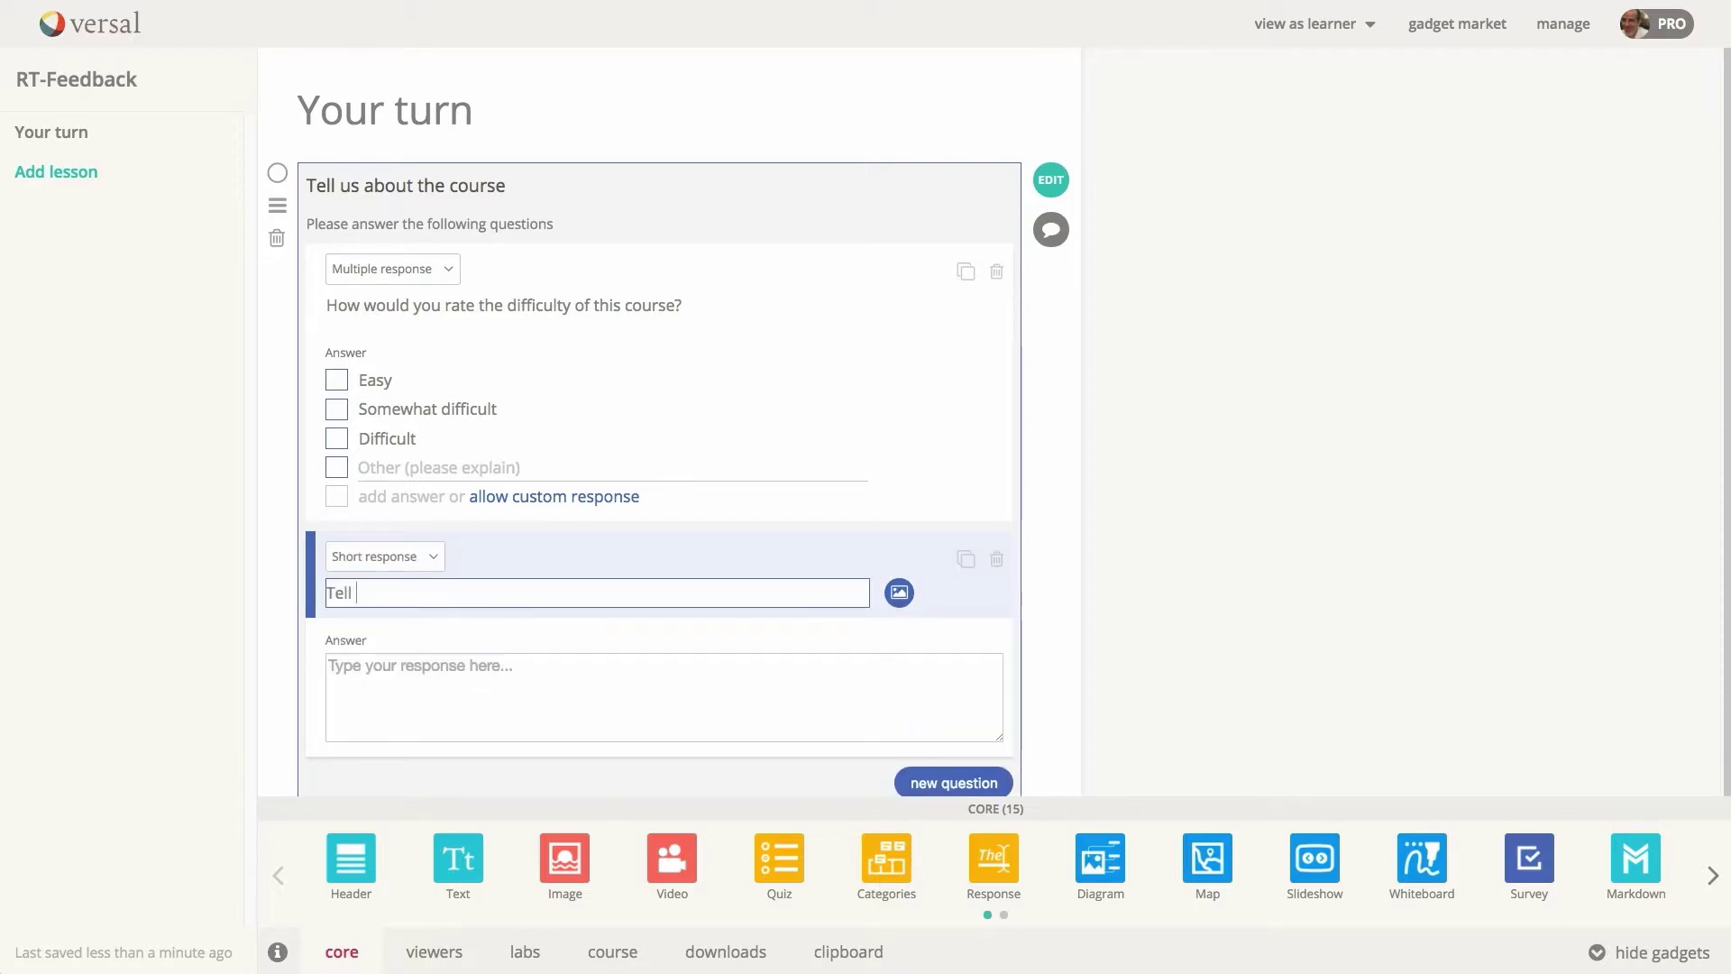
text(us what we can do better)
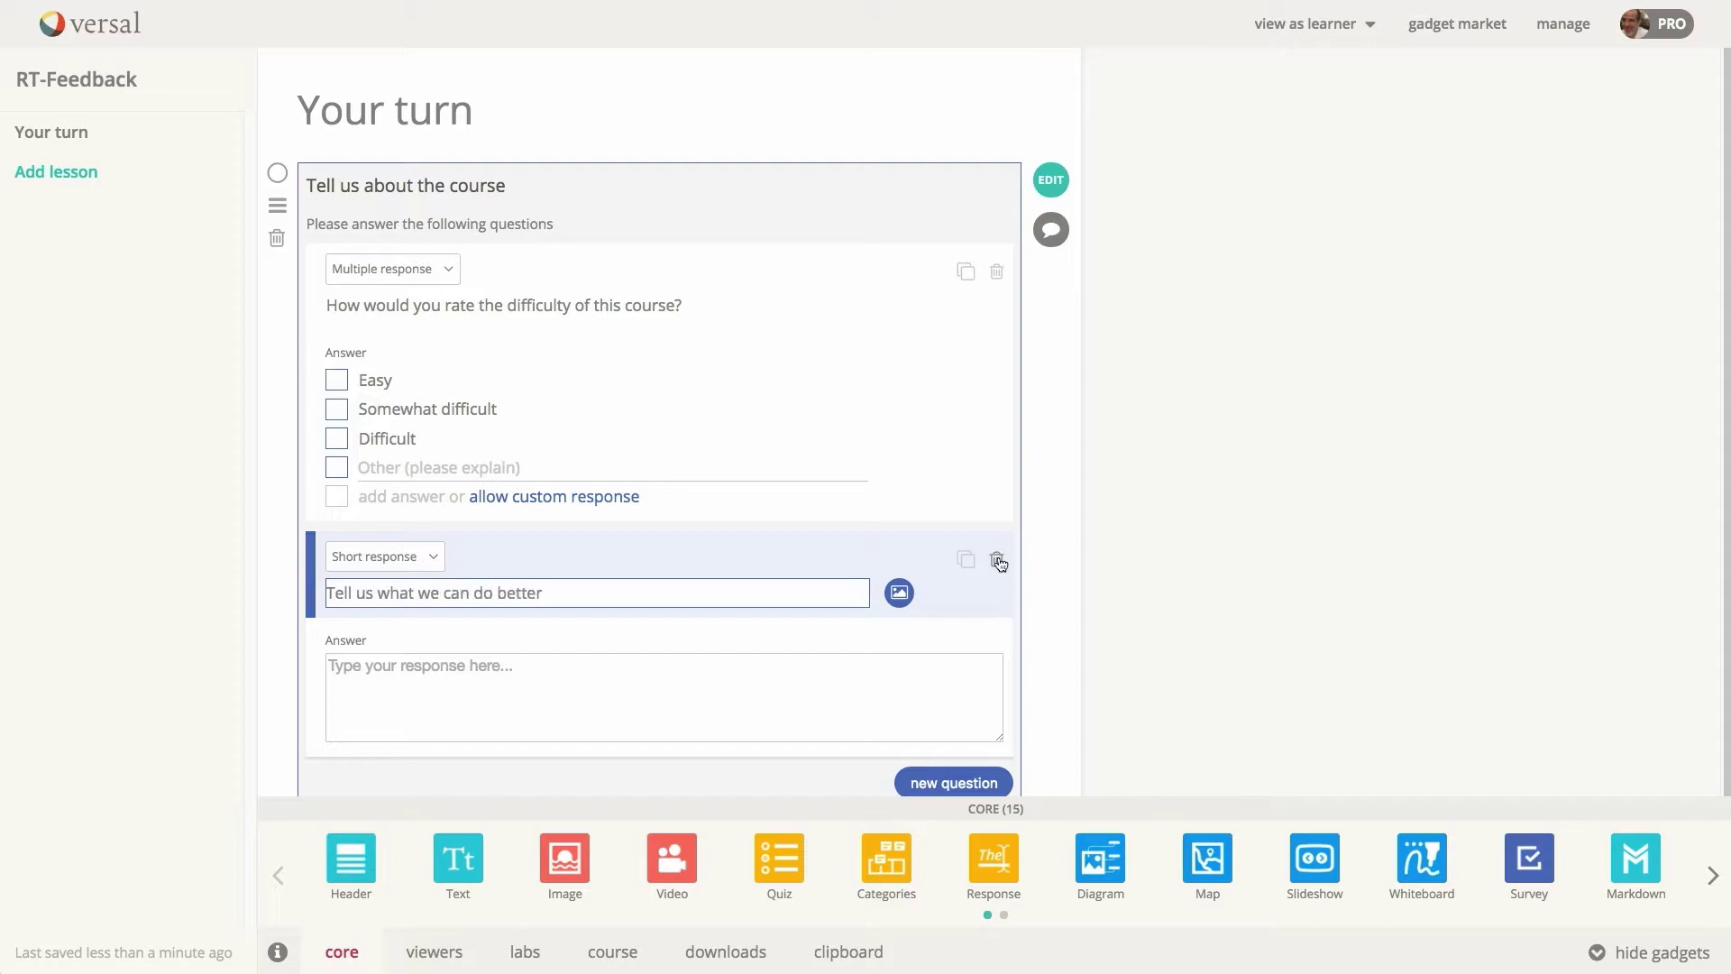
click(1051, 180)
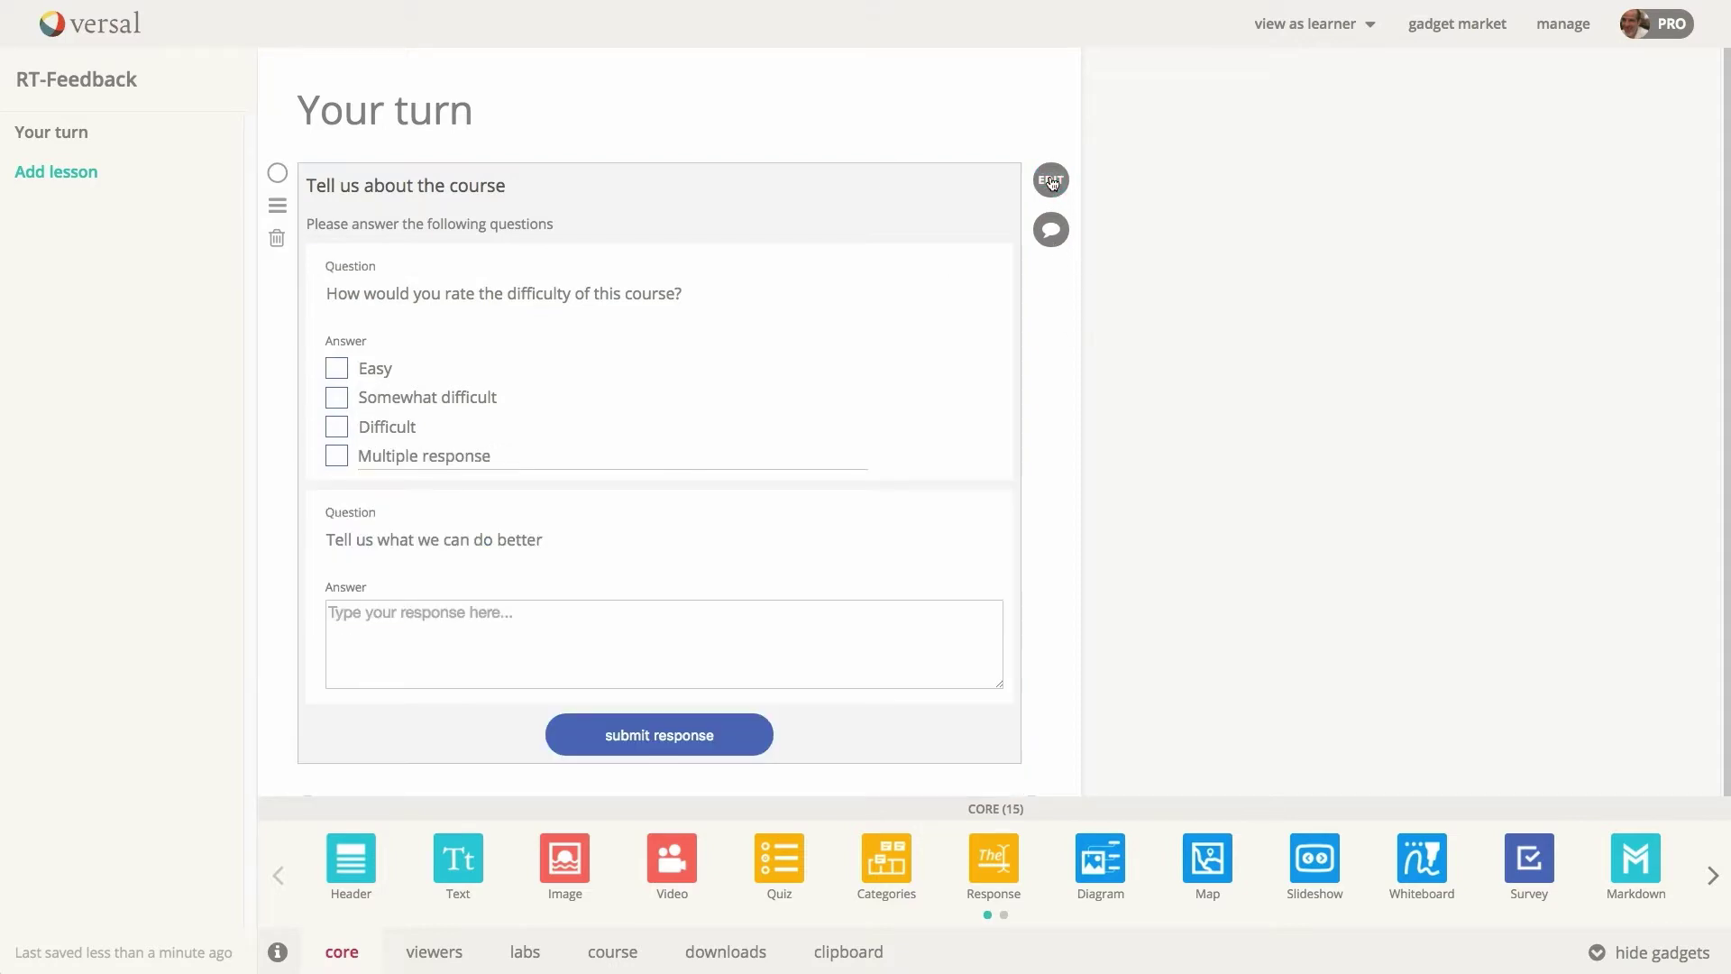
Answer the short-response question with "Free response text goes here." and "Plenty of room to work; unlimited responses!" on separate lines, and submit the survey response
click(539, 614)
text(Free response)
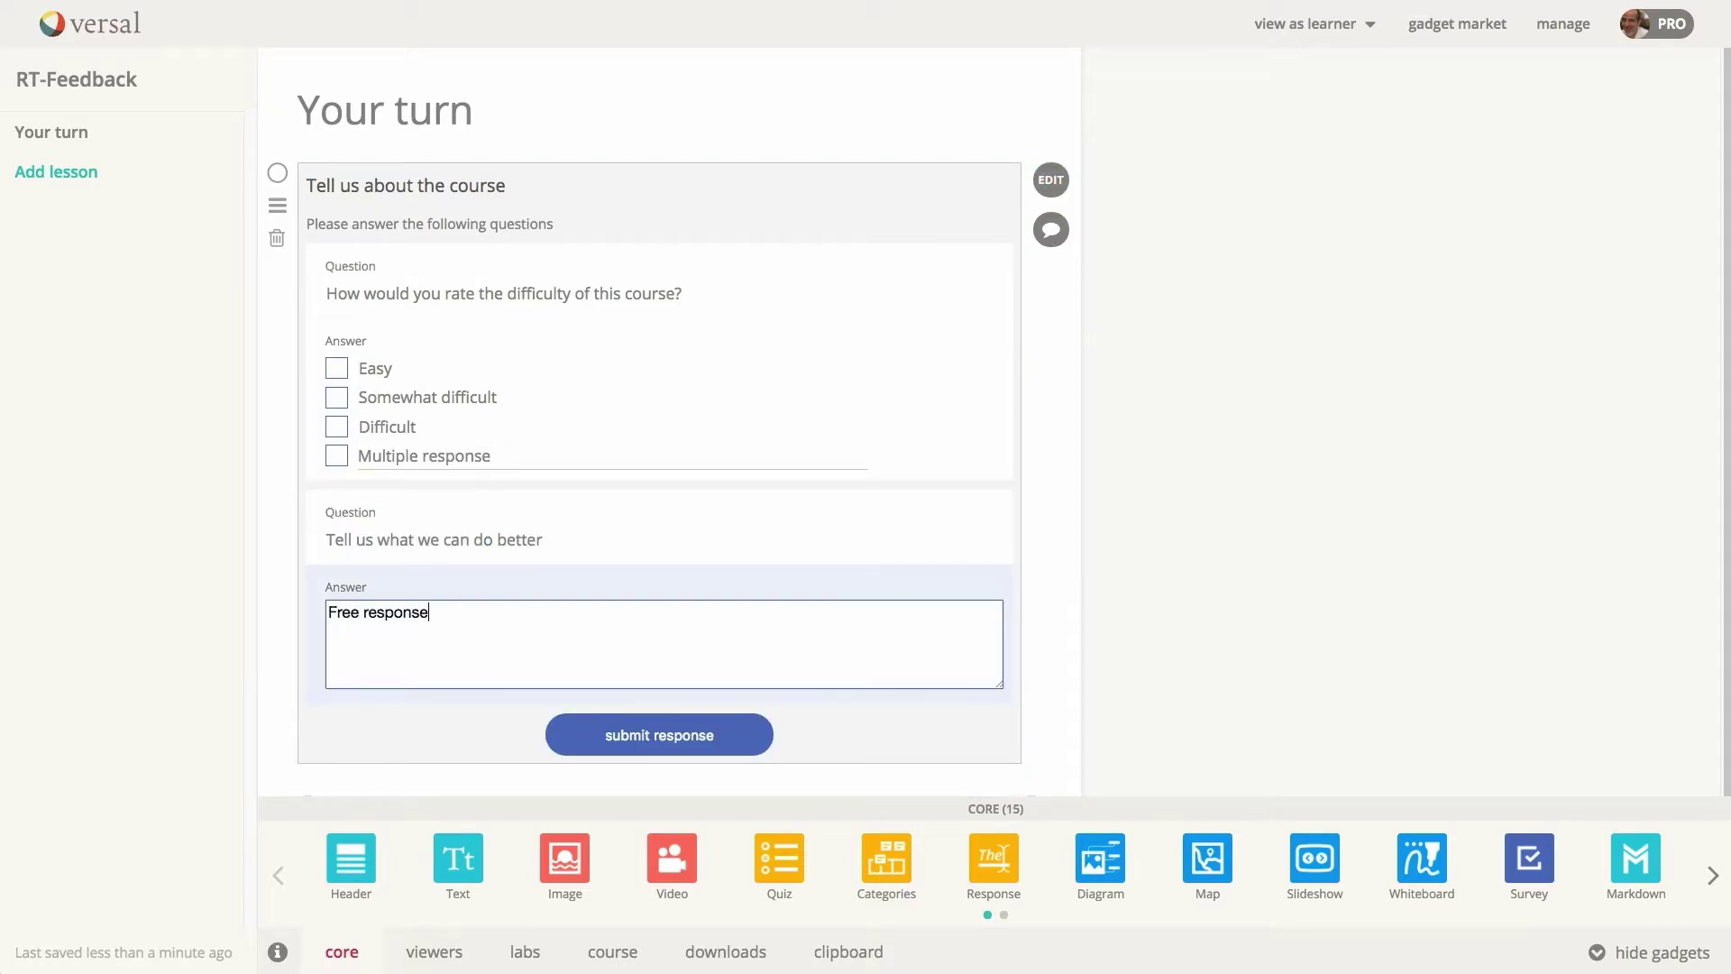
text( text goes here.)
key(Return)
text(Plenty of room to work)
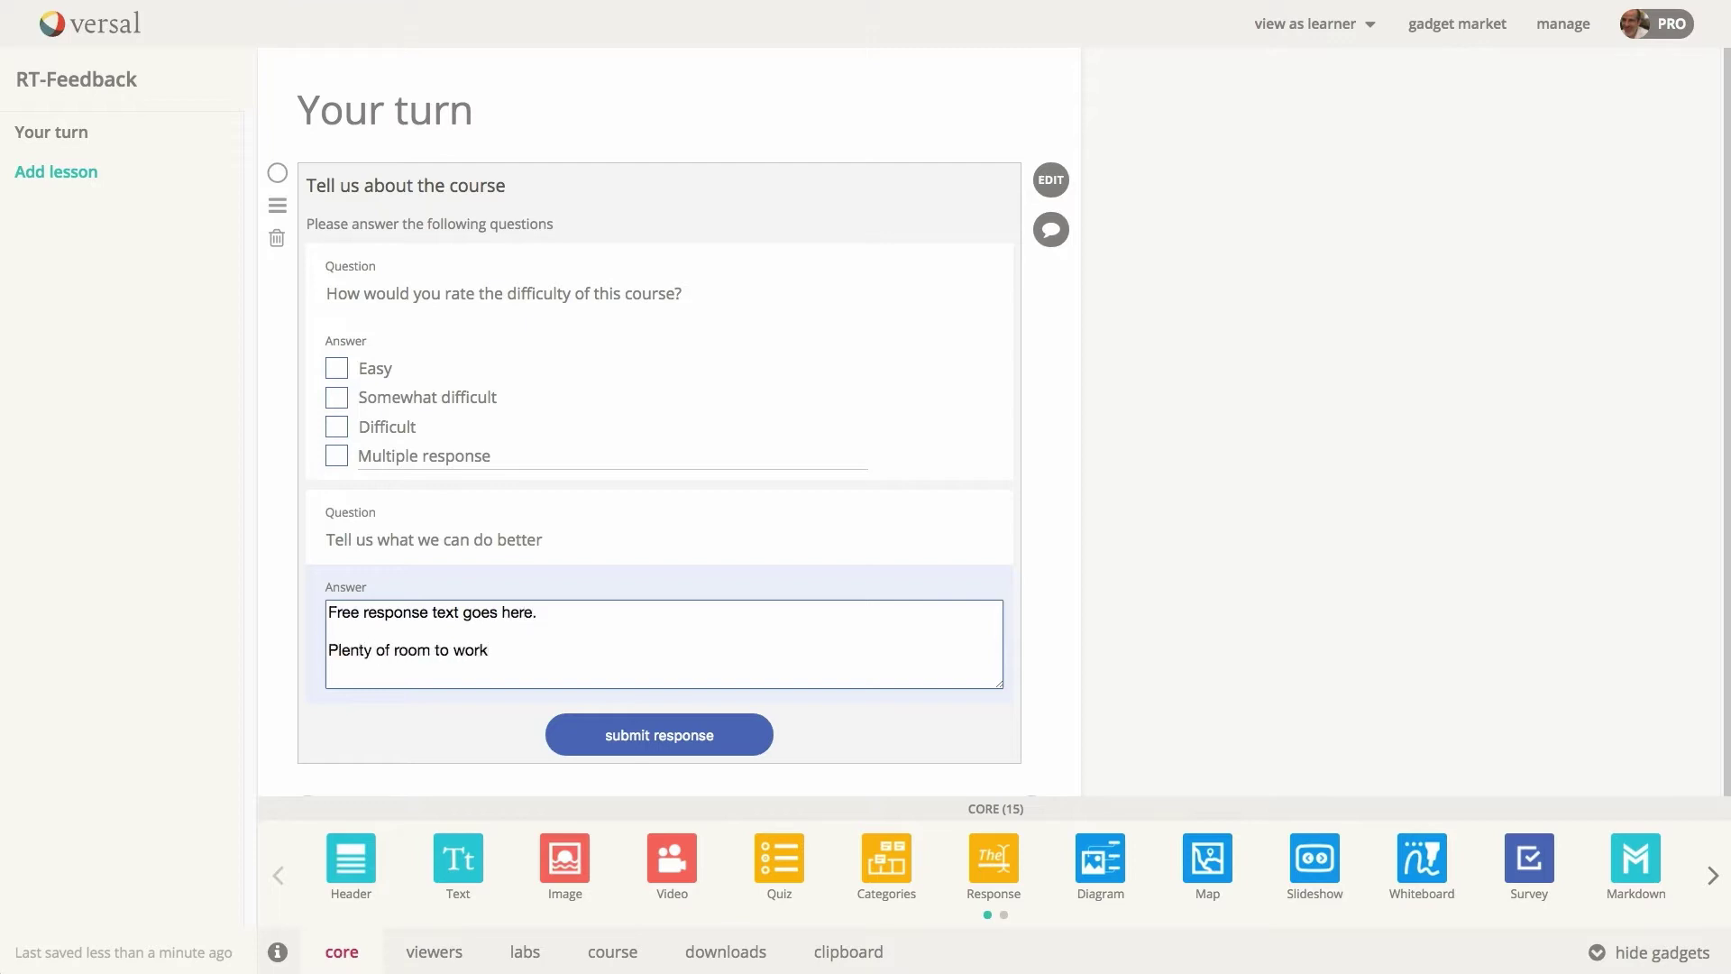
text(; unlimited responses!)
click(1055, 680)
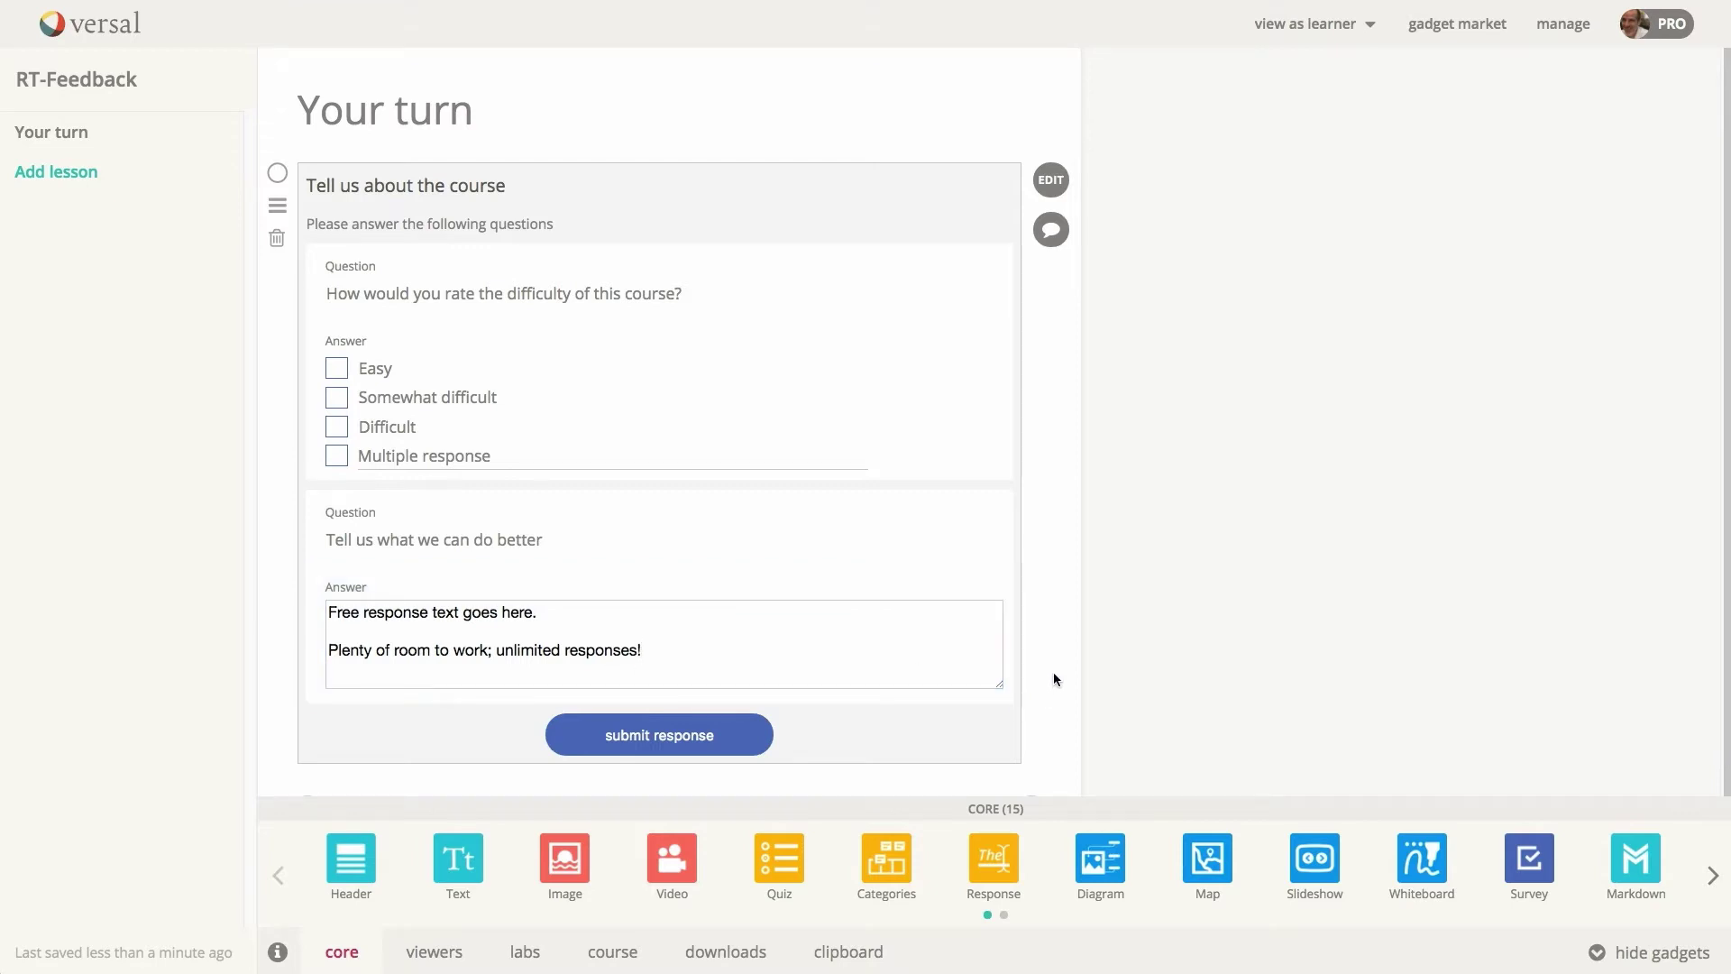
click(622, 745)
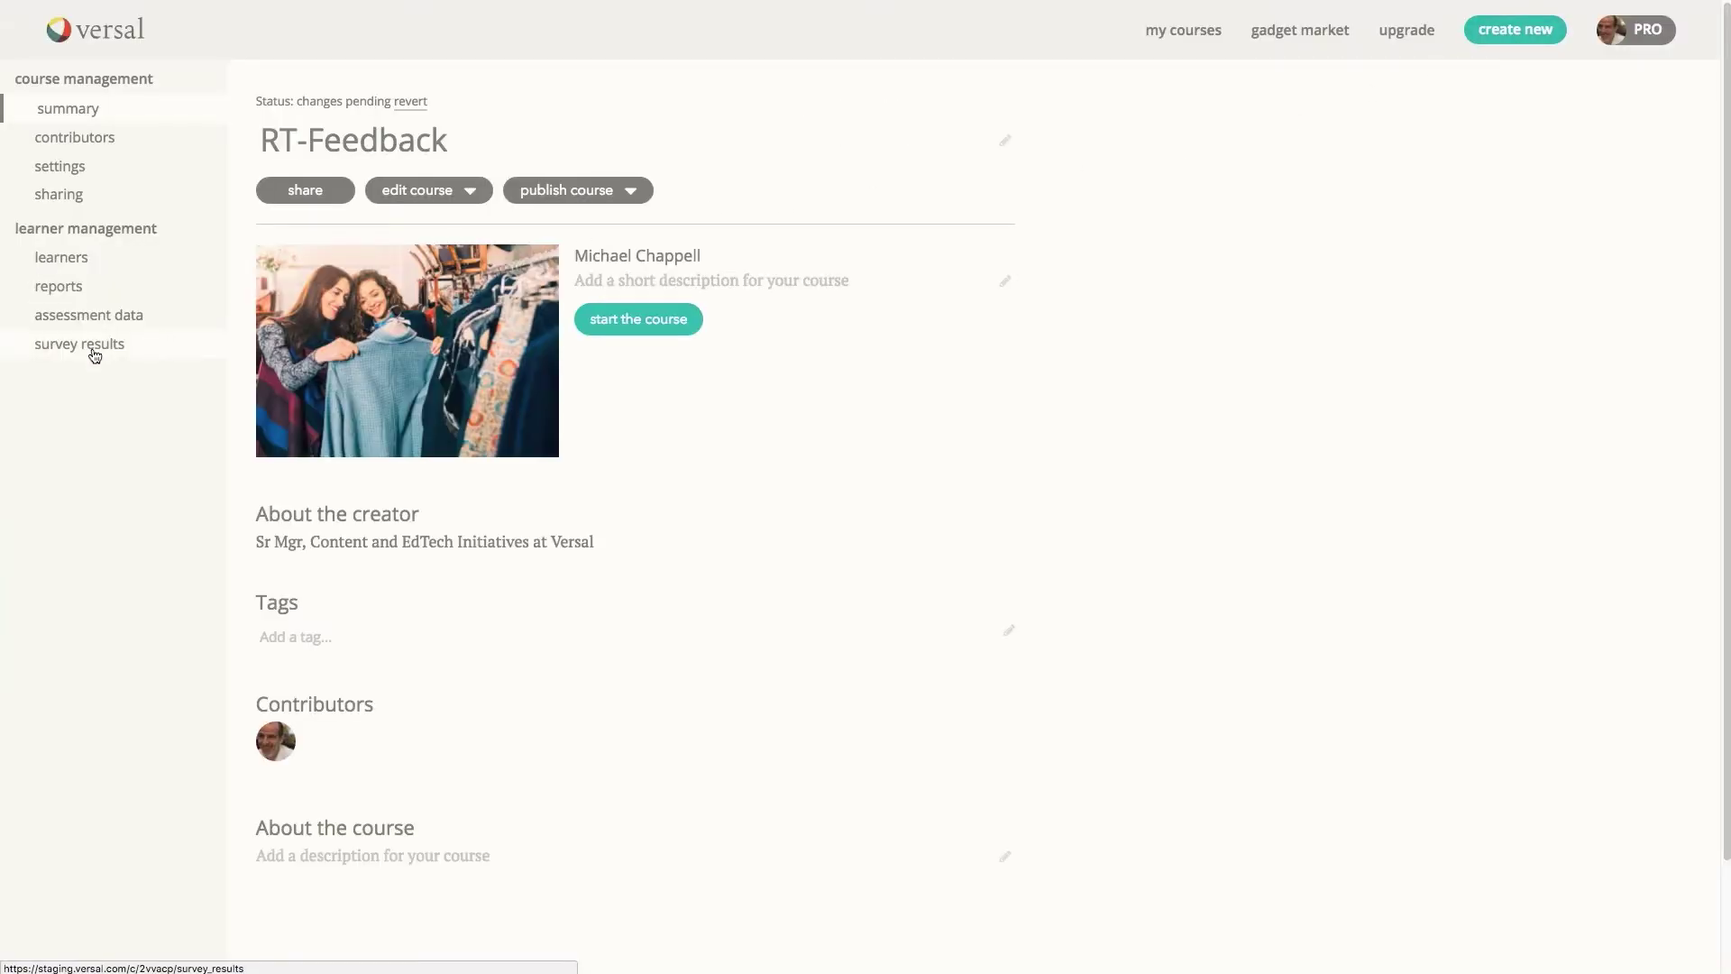
Open the survey results of the RT-Feedback course and download them as a CSV file
click(94, 356)
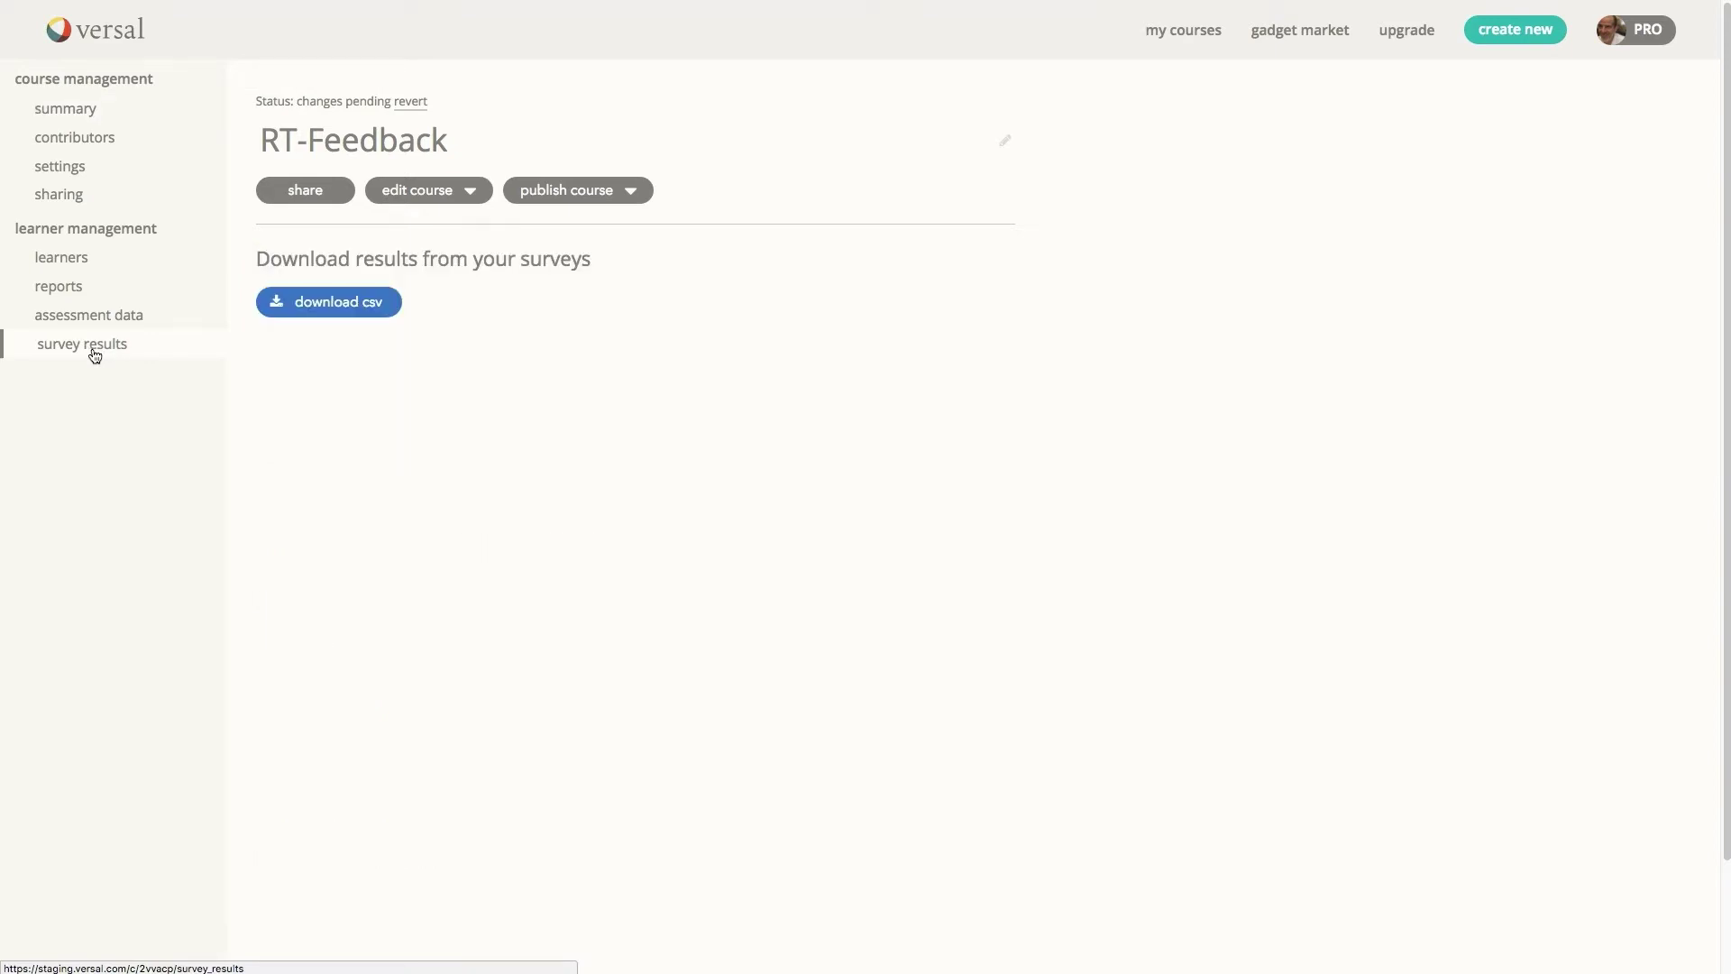
click(331, 309)
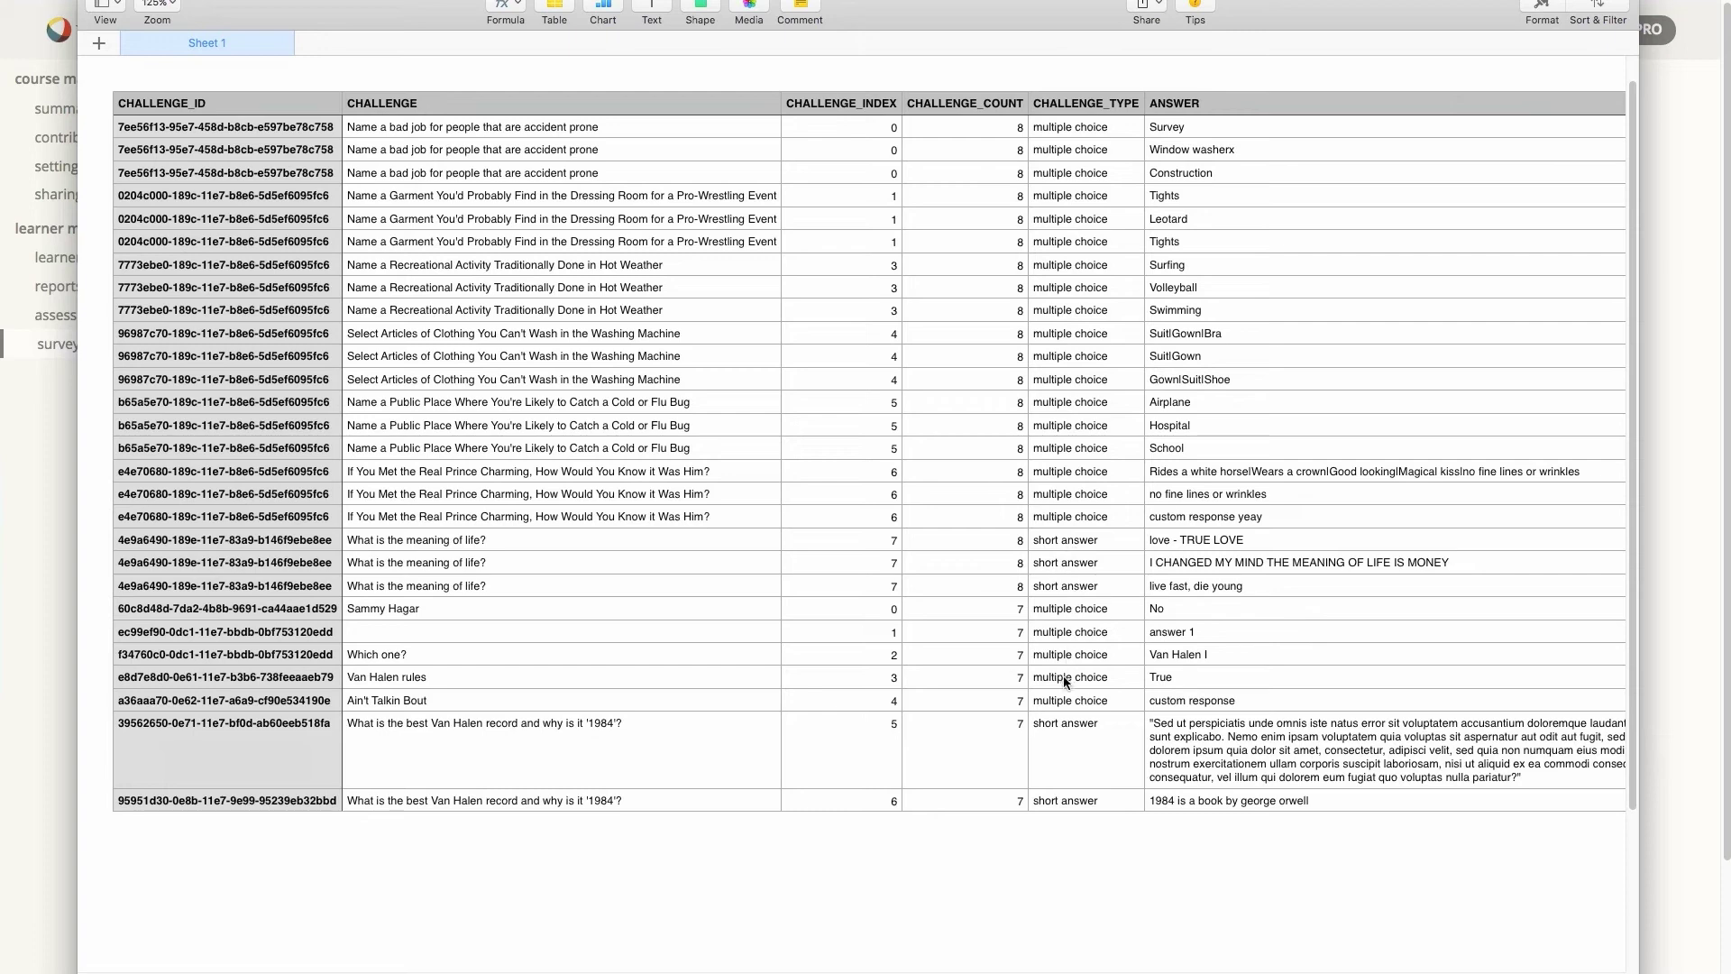
In the survey results spreadsheet, examine the long short-answer response and the attempt date, learner and course columns
click(1214, 749)
scroll(901, 749, right, 10)
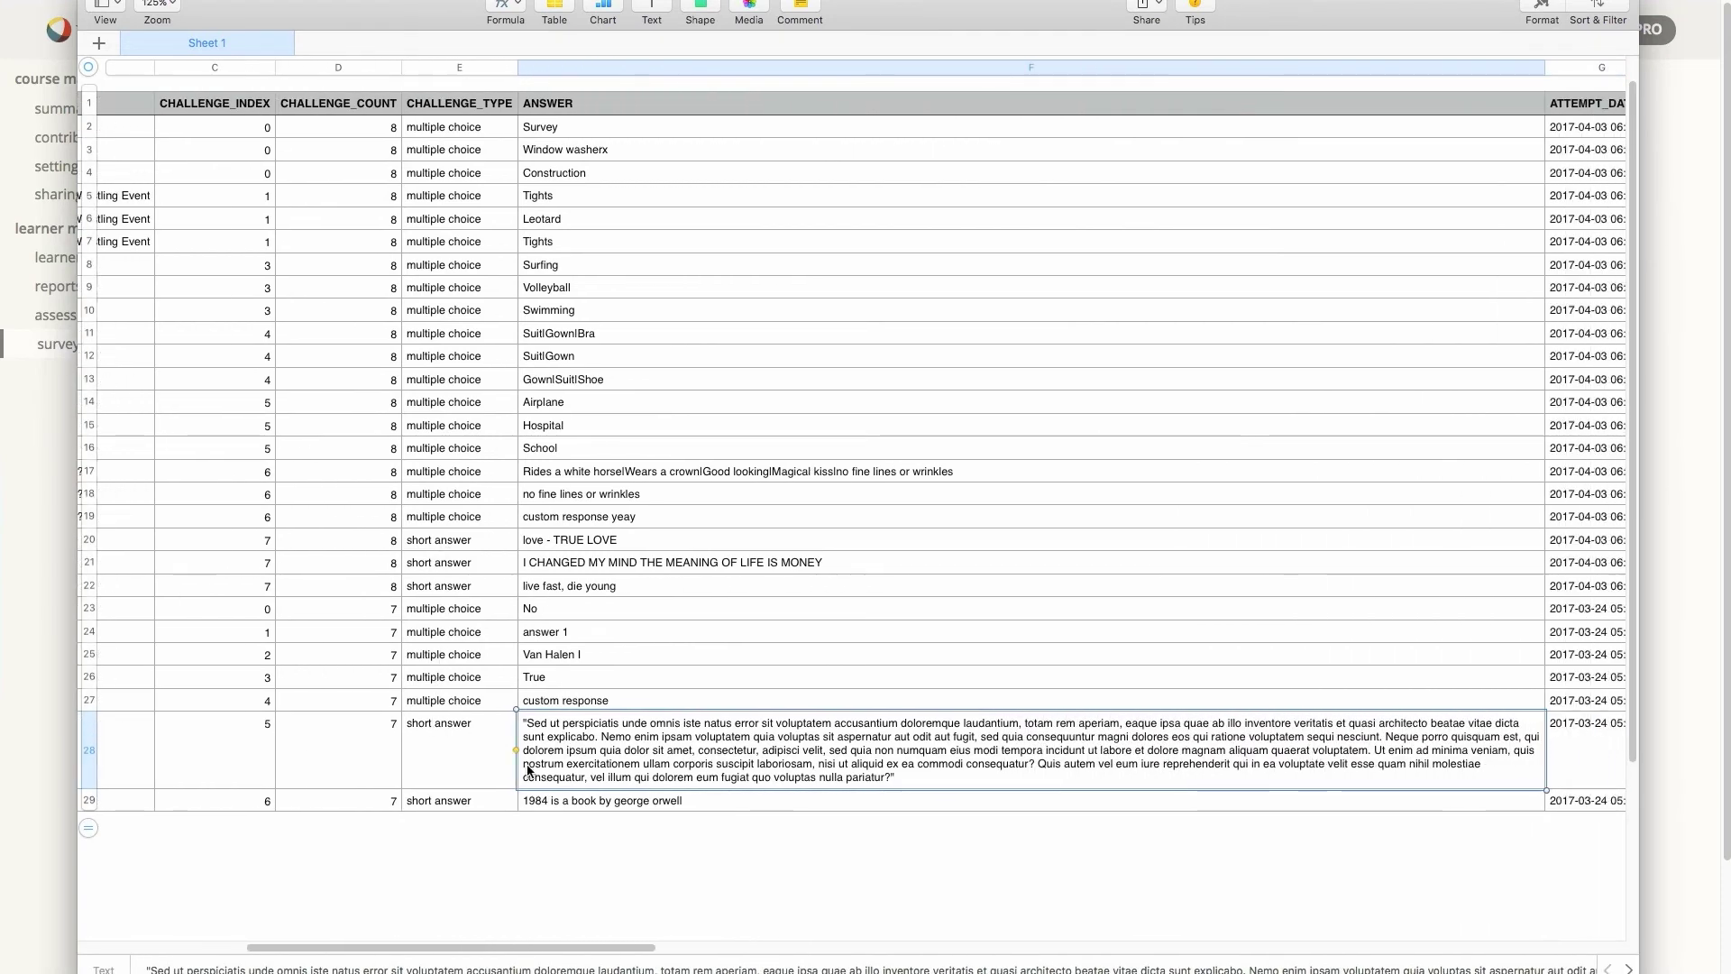
scroll(1138, 767, right, 5)
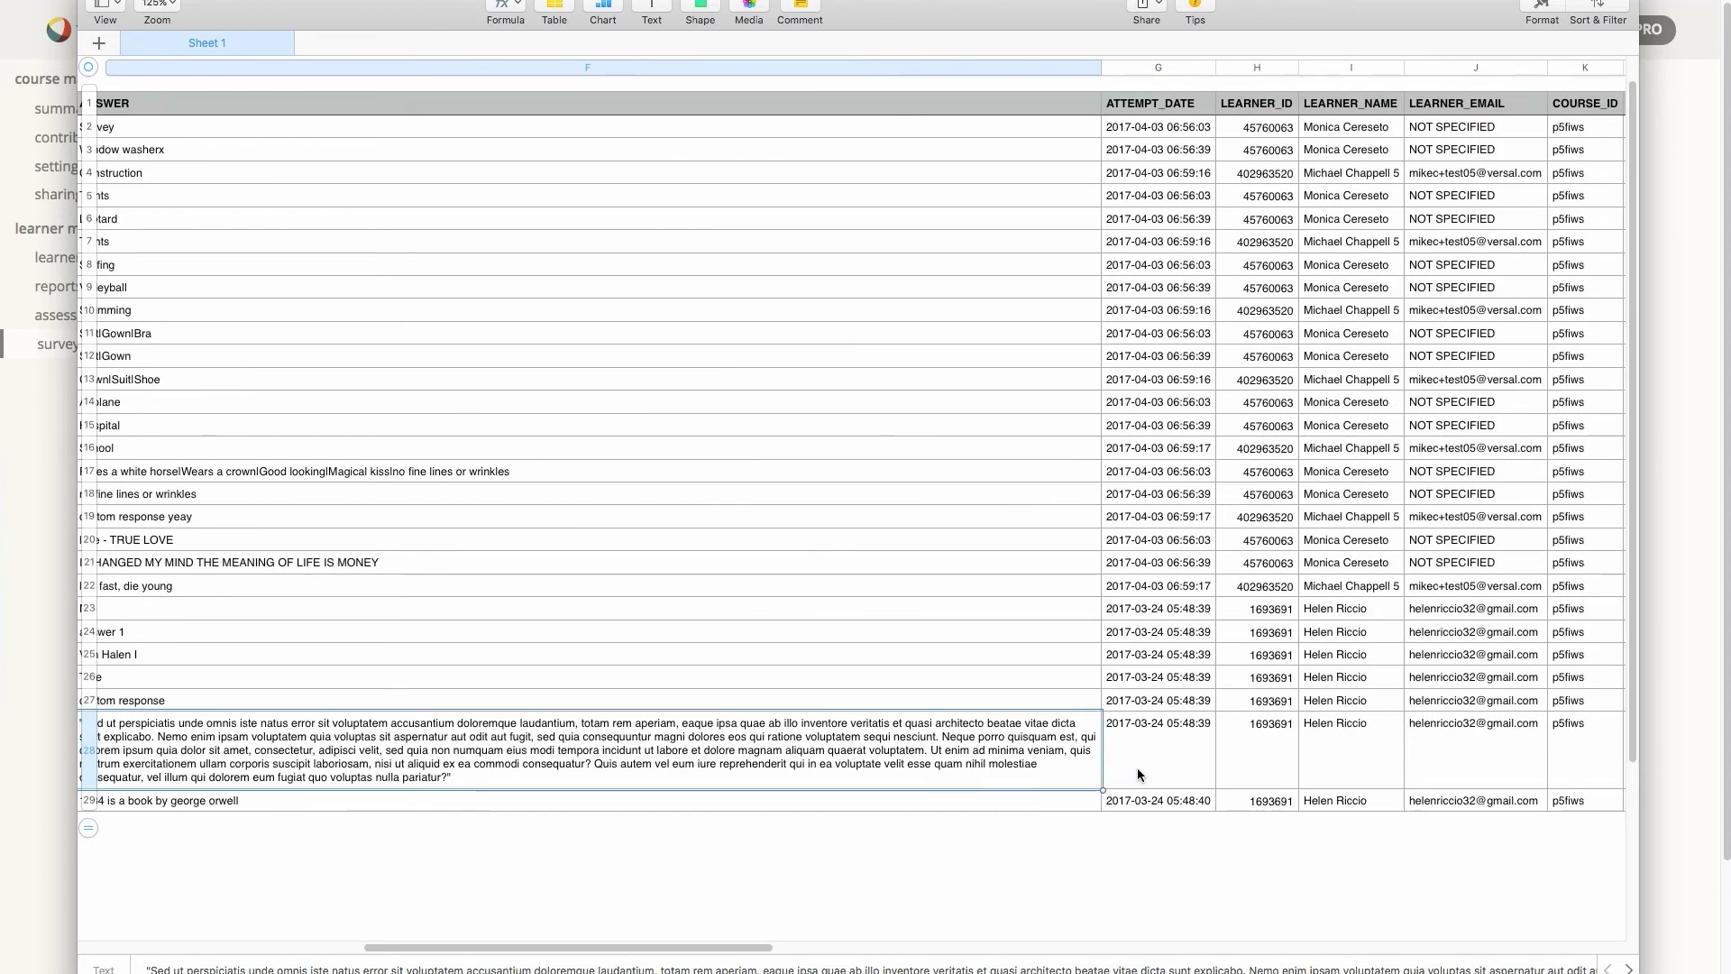
scroll(1138, 767, right, 1)
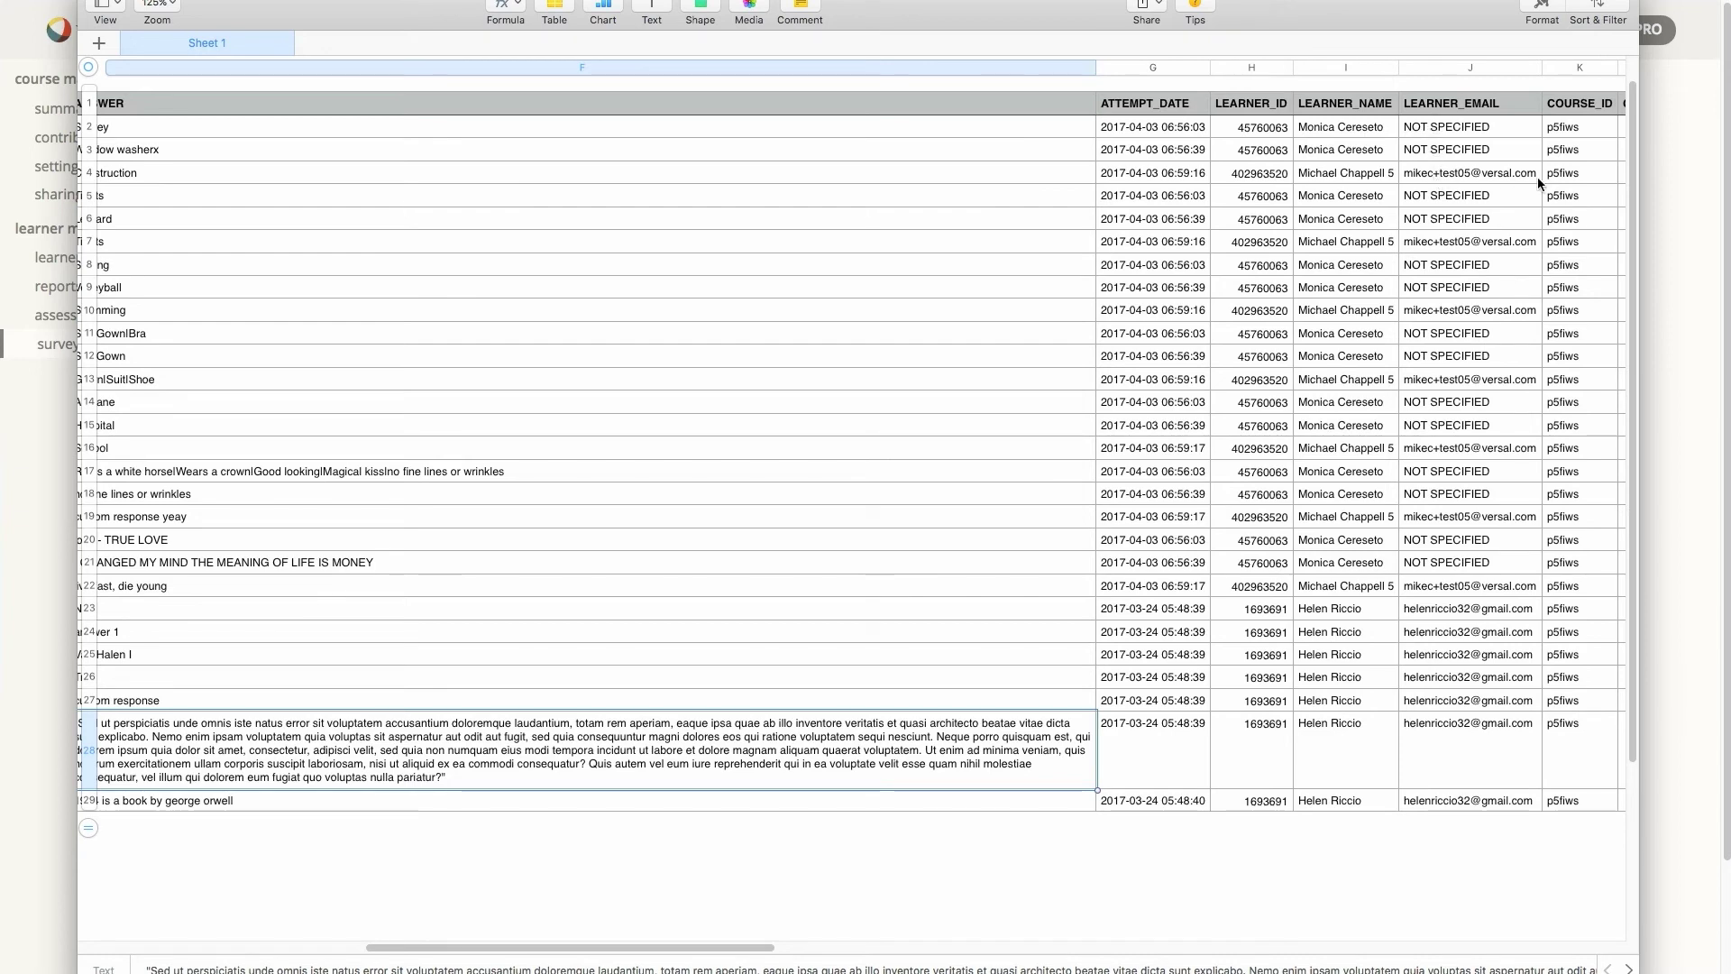
scroll(1428, 171, right, 4)
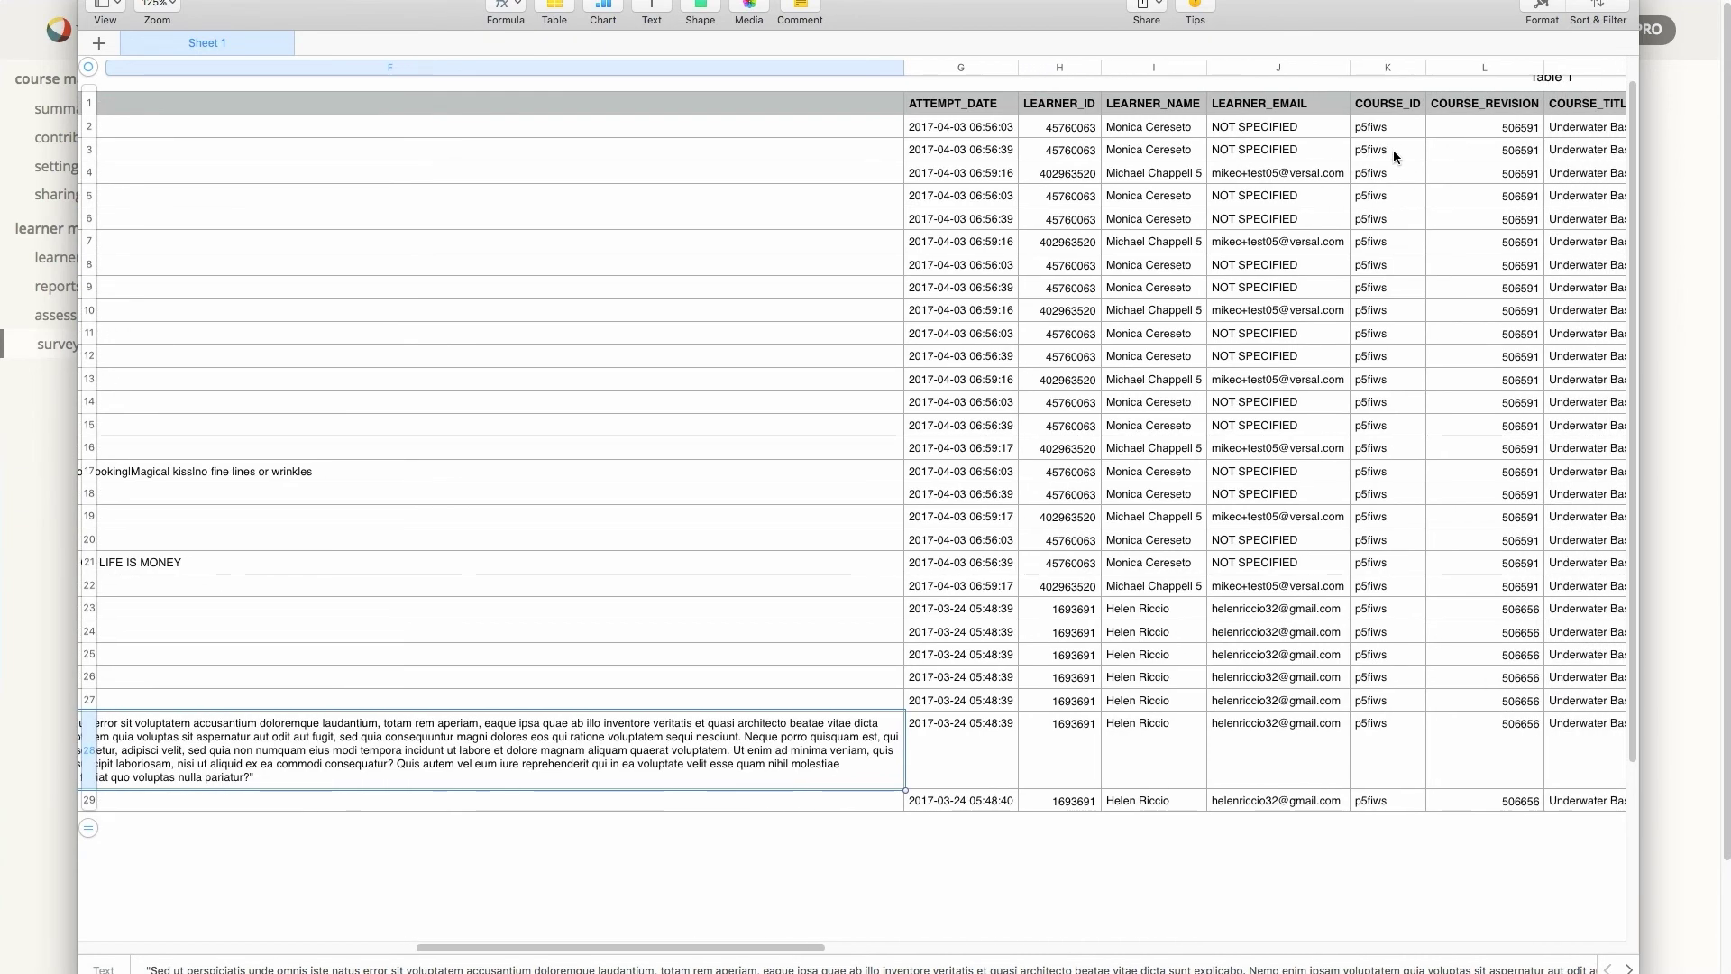